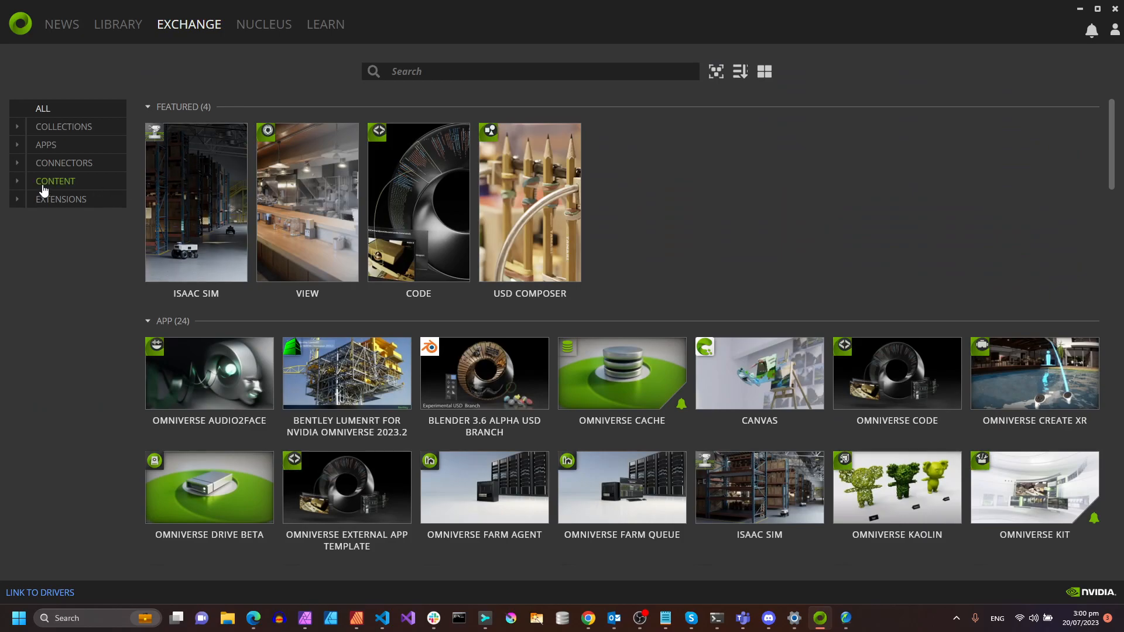
Step: Look through the preview images of the Industrial 3D Models Pack among the Omniverse Exchange content packs
click(51, 183)
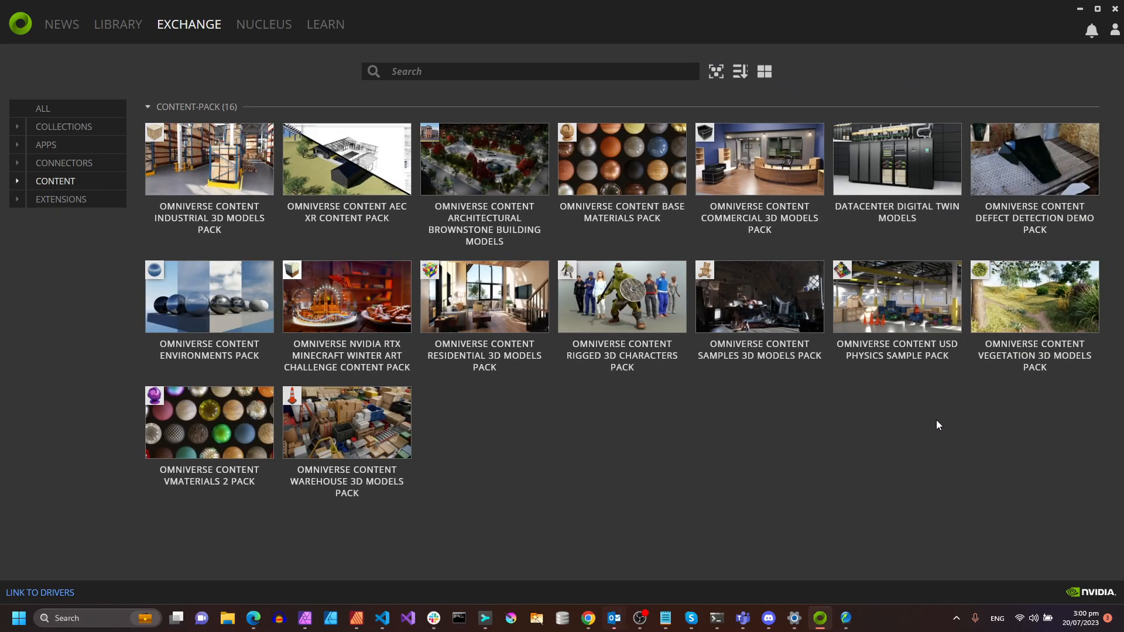
click(235, 167)
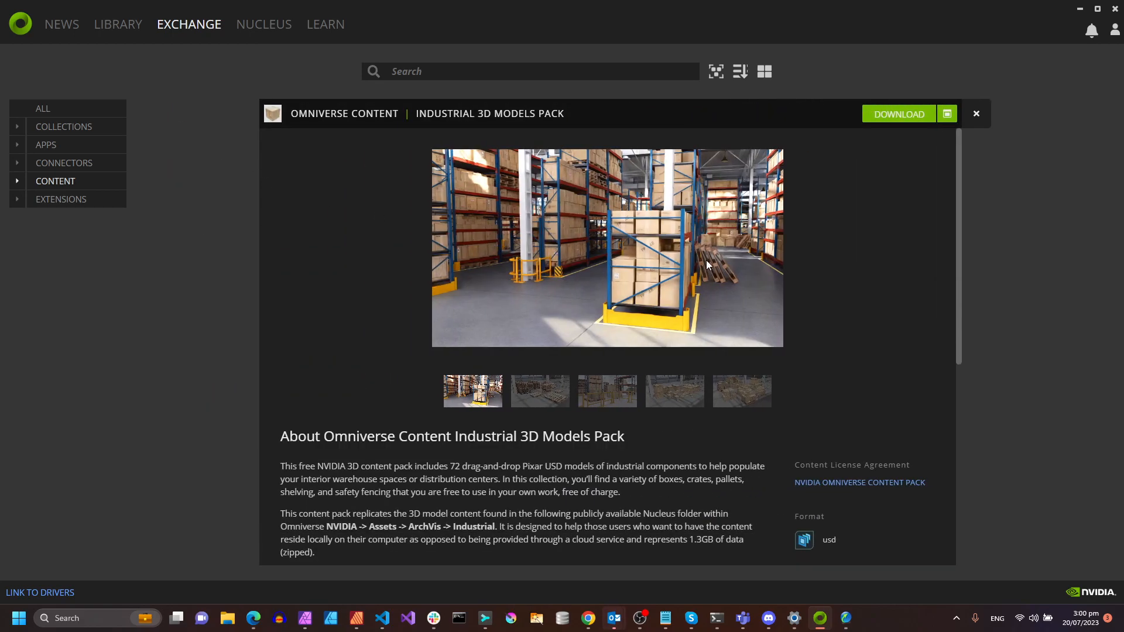
click(535, 390)
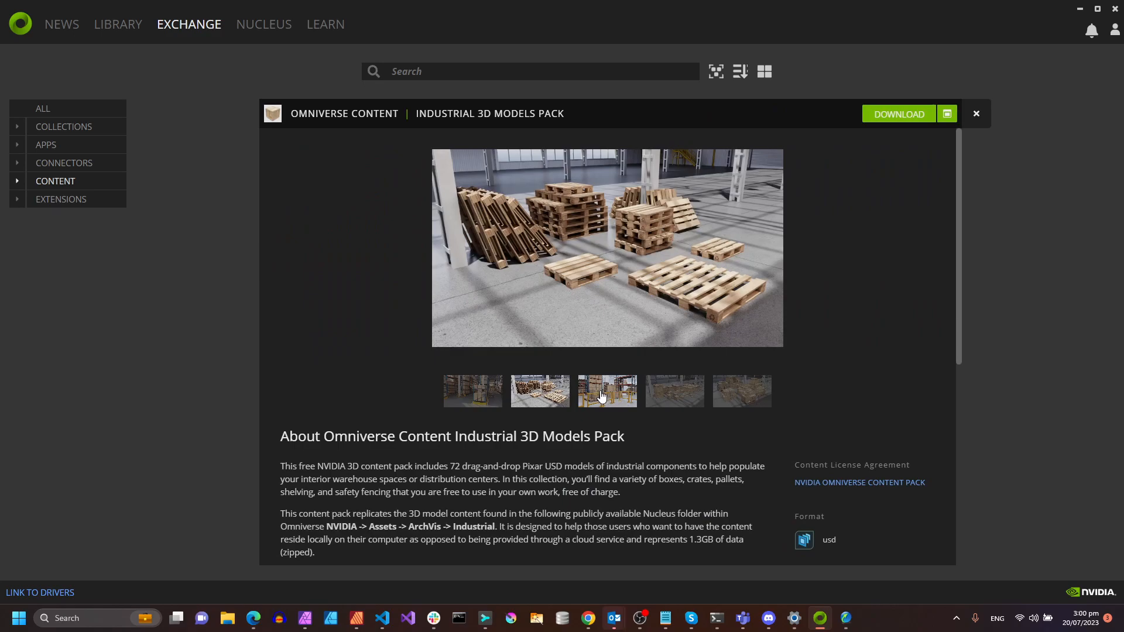
click(601, 398)
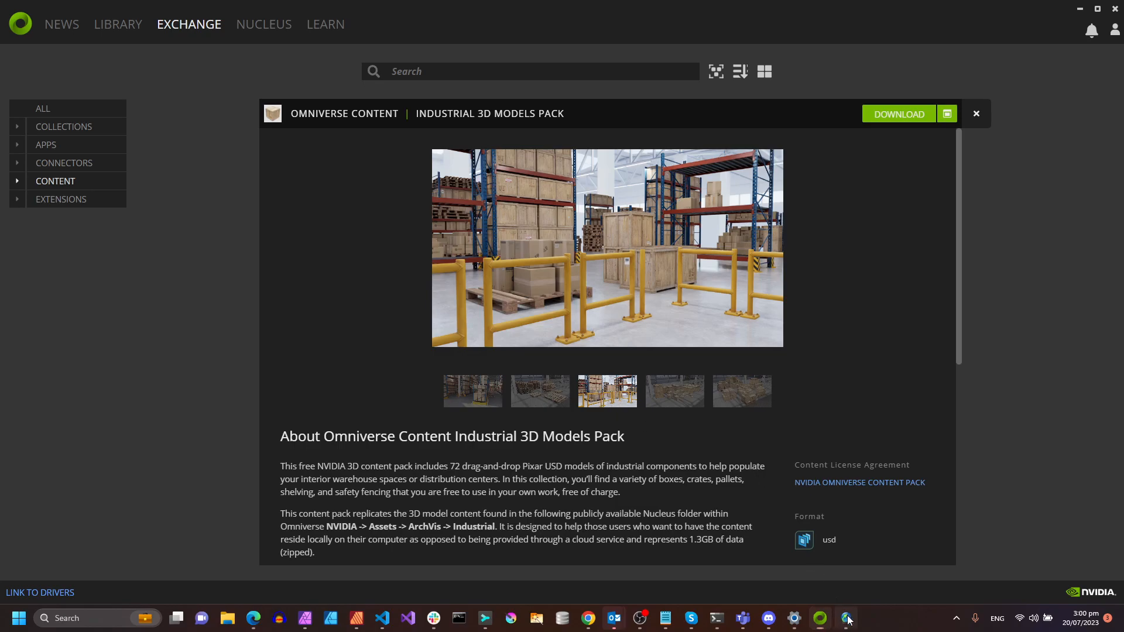
Step: Switch to Umajin XR Editor and examine the empty grid from several angles and distances
click(847, 618)
click(171, 581)
middle_drag(739, 347, 781, 339)
middle_drag(686, 344, 732, 307)
scroll(732, 308, up, 3)
scroll(732, 309, down, 4)
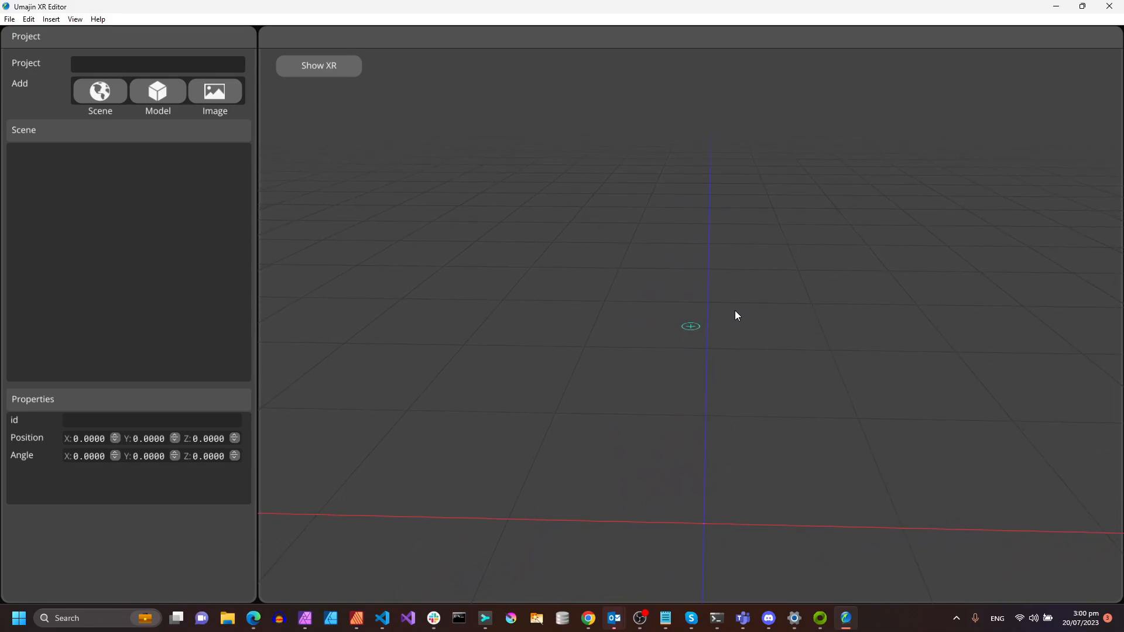
middle_drag(735, 311, 787, 381)
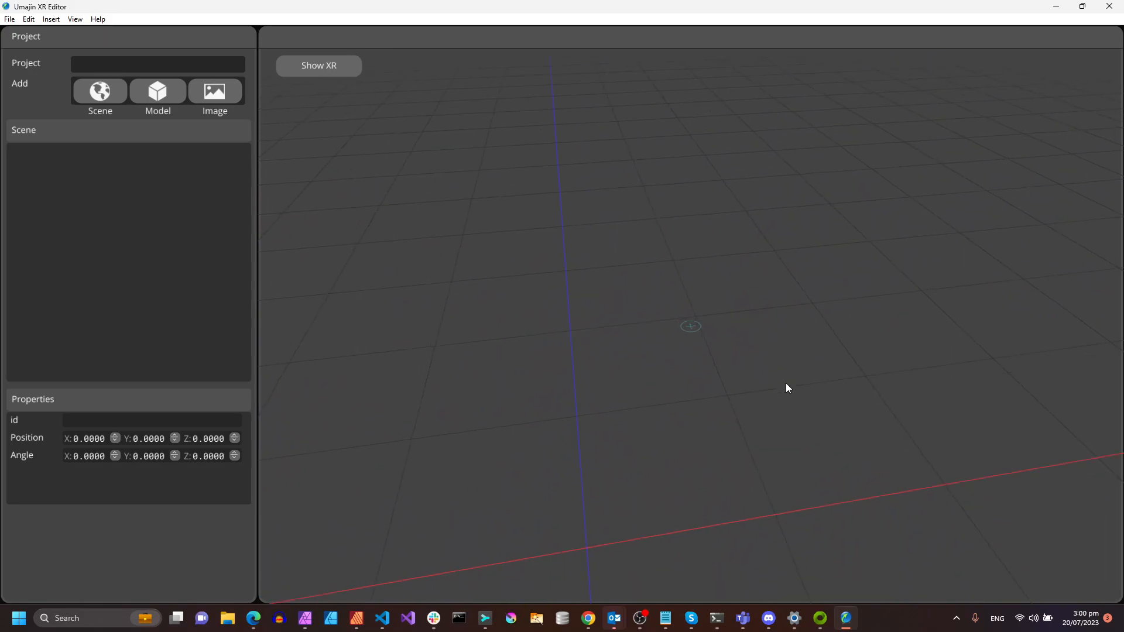
middle_drag(679, 380, 653, 357)
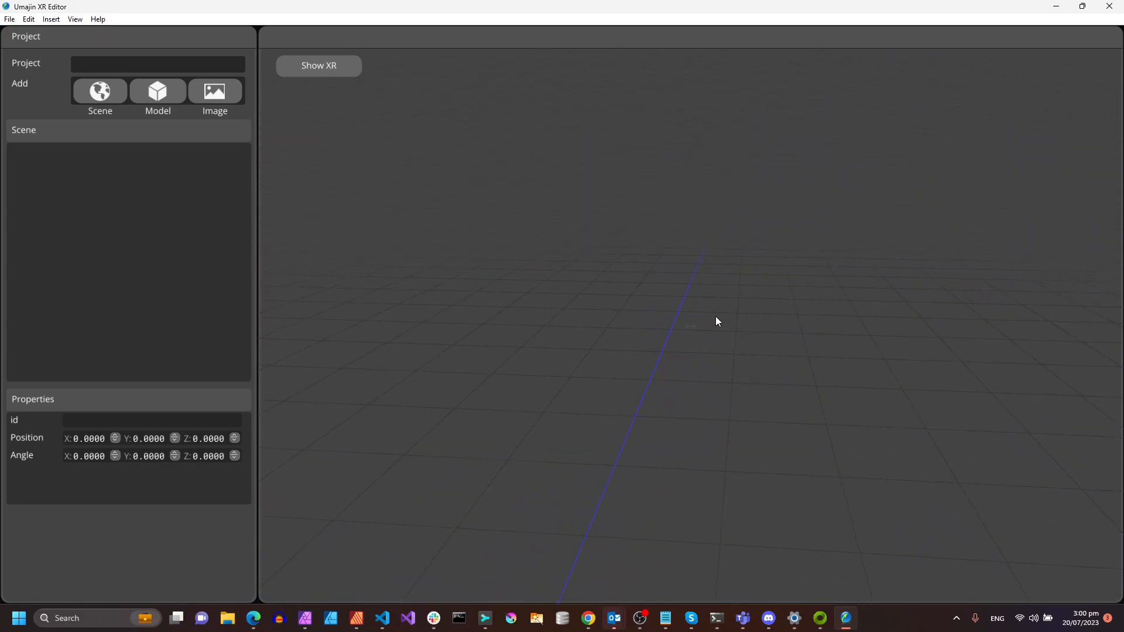
scroll(712, 426, up, 5)
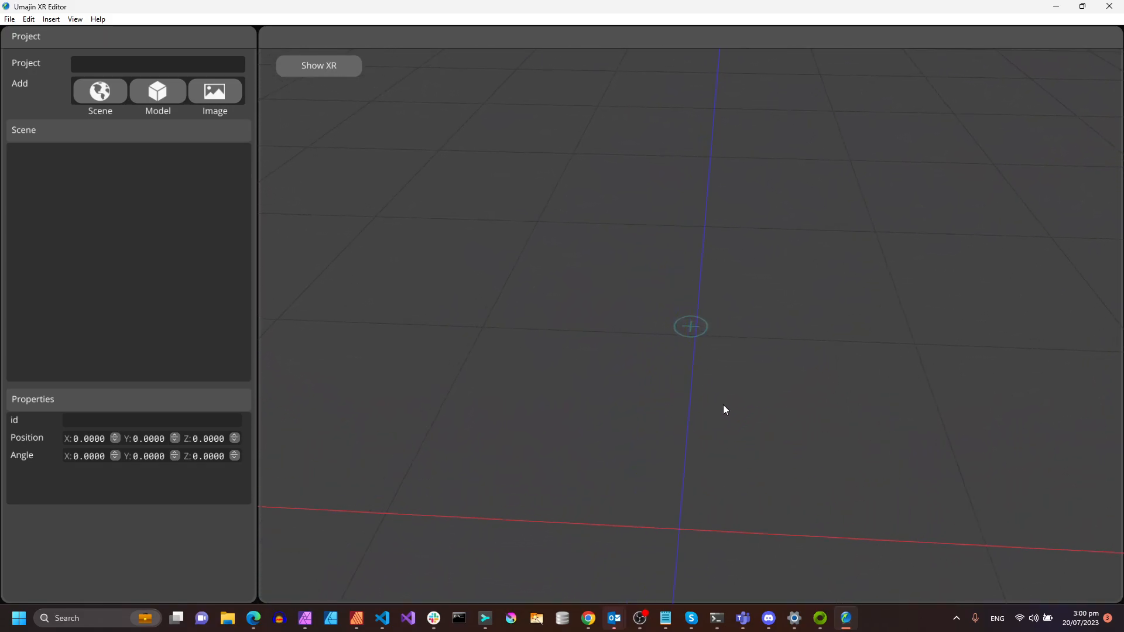
Step: Show the empty grid in Birdseye View and look around it
click(75, 19)
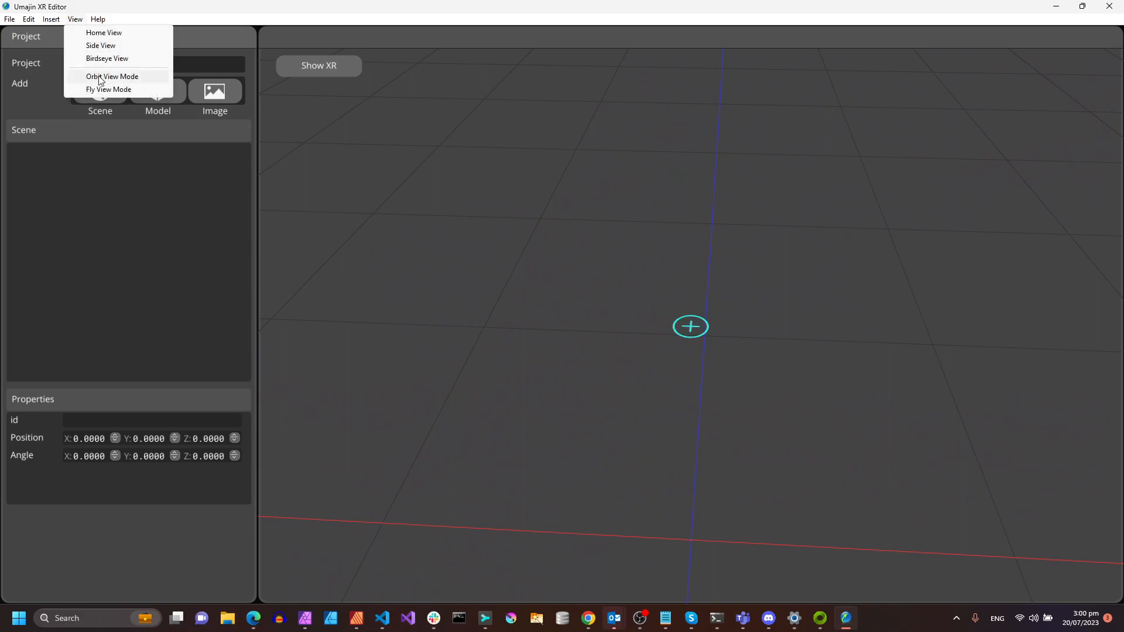
click(88, 59)
middle_drag(787, 297, 672, 315)
Step: Set the viewport to Fly View Mode and navigate across the grid
click(75, 19)
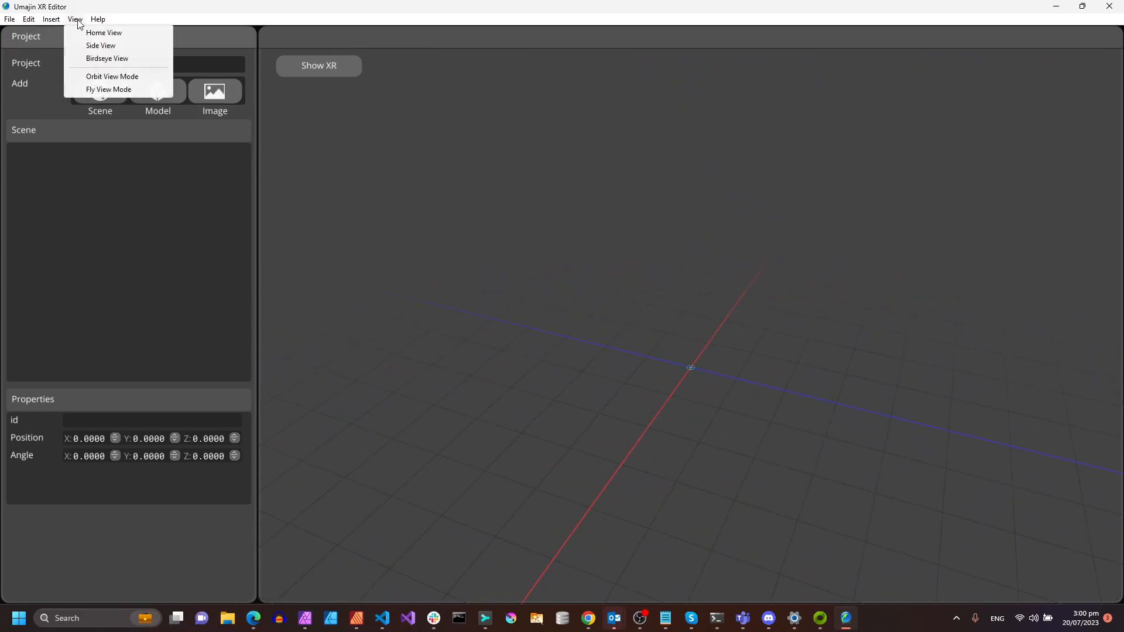
click(88, 88)
middle_drag(775, 343, 764, 357)
scroll(767, 358, up, 4)
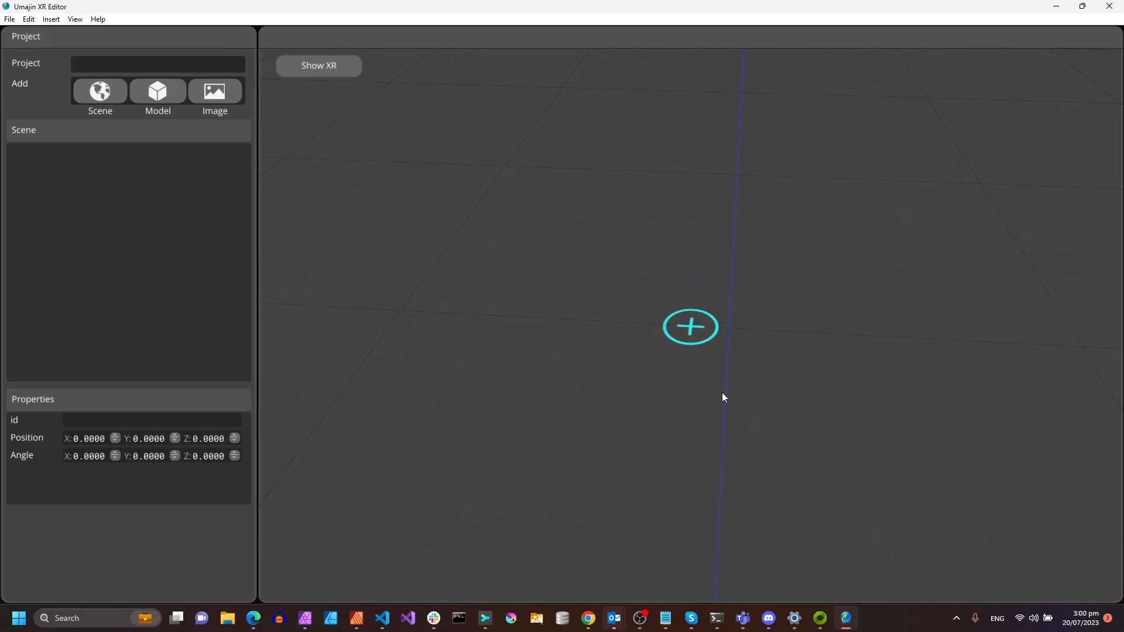
middle_drag(728, 417, 785, 325)
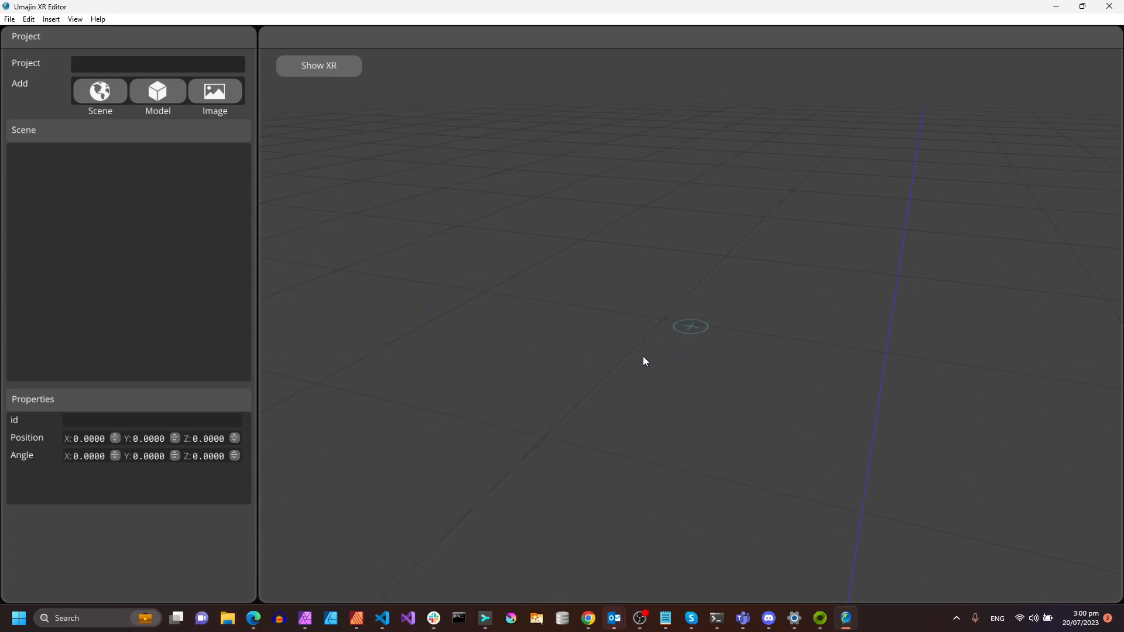
middle_drag(490, 346, 782, 378)
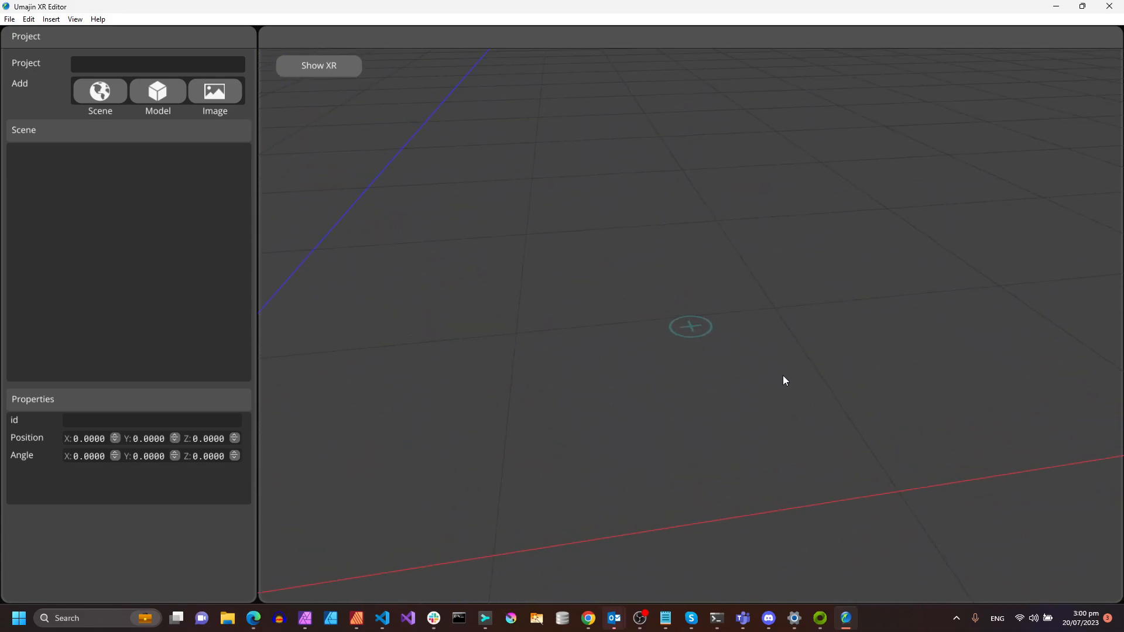
Step: Add the sphere sample model and move it to about X 1.66 and Y 0.05, leaving it deselected
click(153, 93)
click(844, 183)
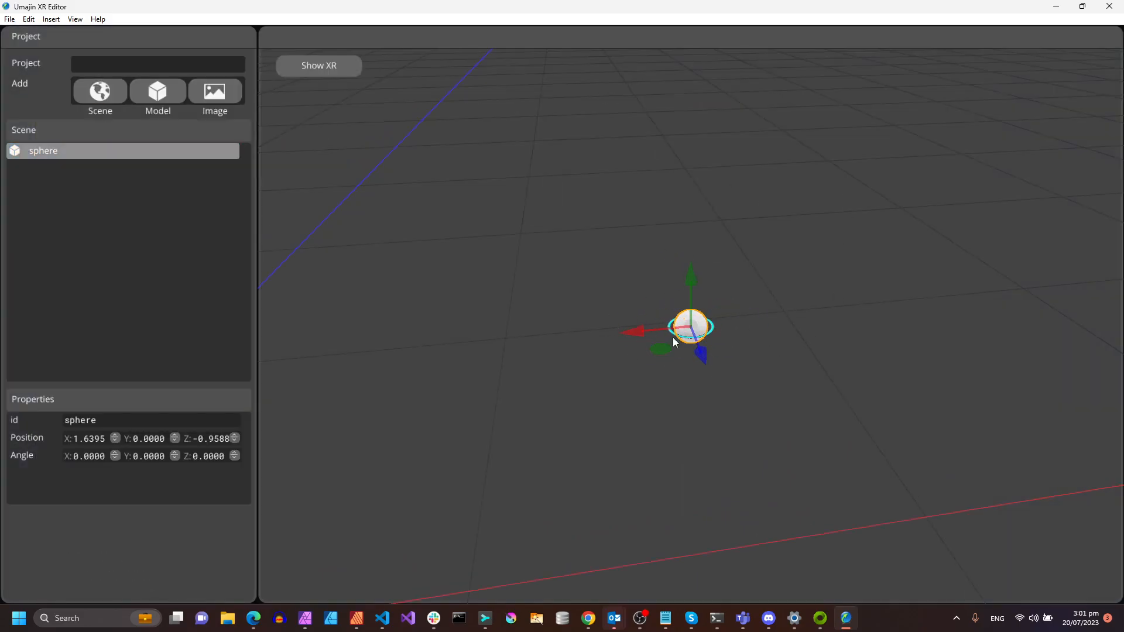
drag(695, 285, 682, 262)
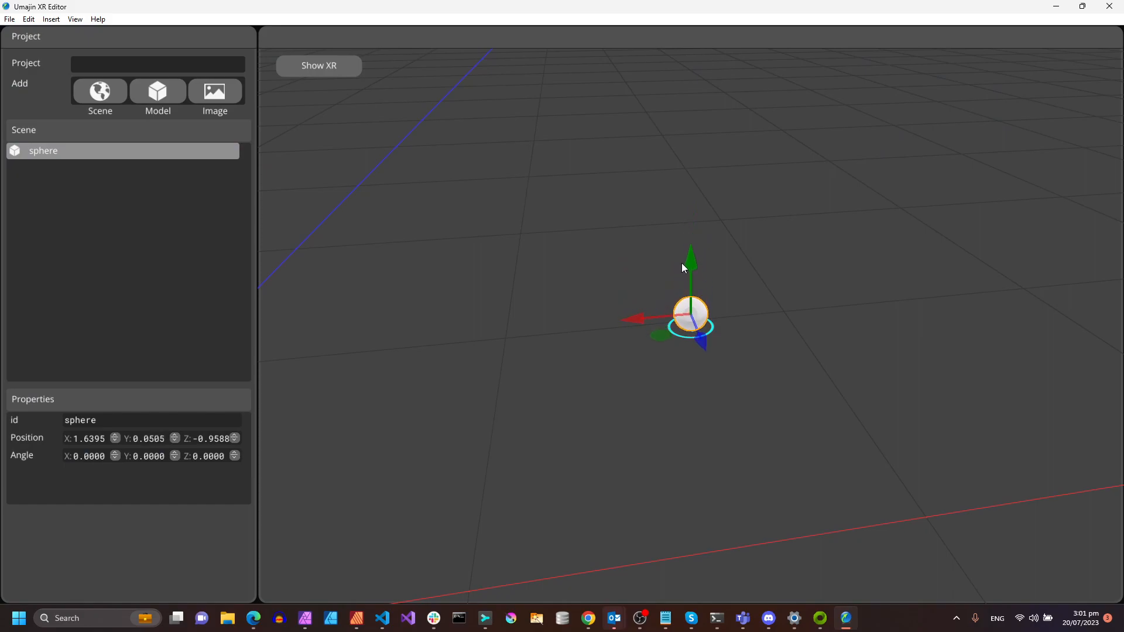
mouse_move(632, 319)
mouse_down()
mouse_move(501, 322)
mouse_move(640, 318)
mouse_up()
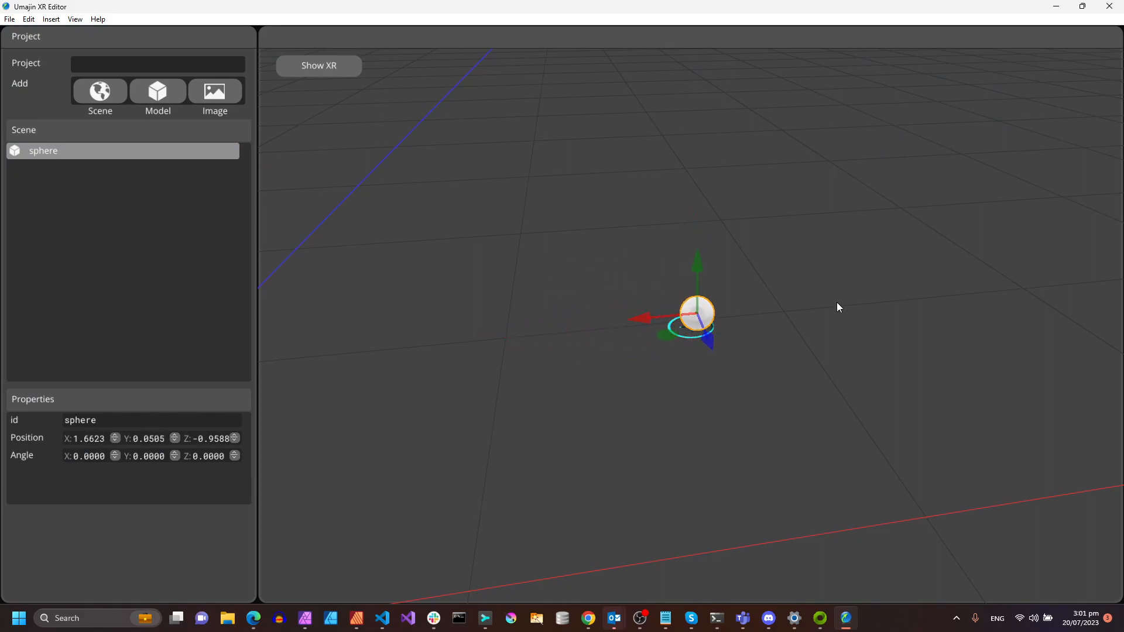
click(834, 319)
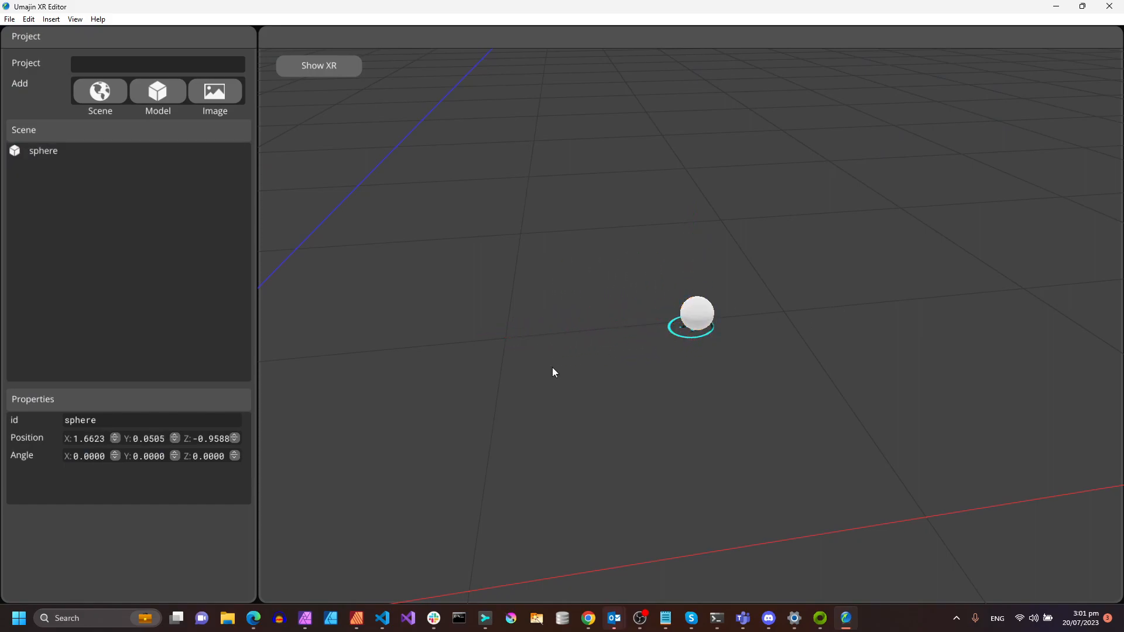
click(698, 327)
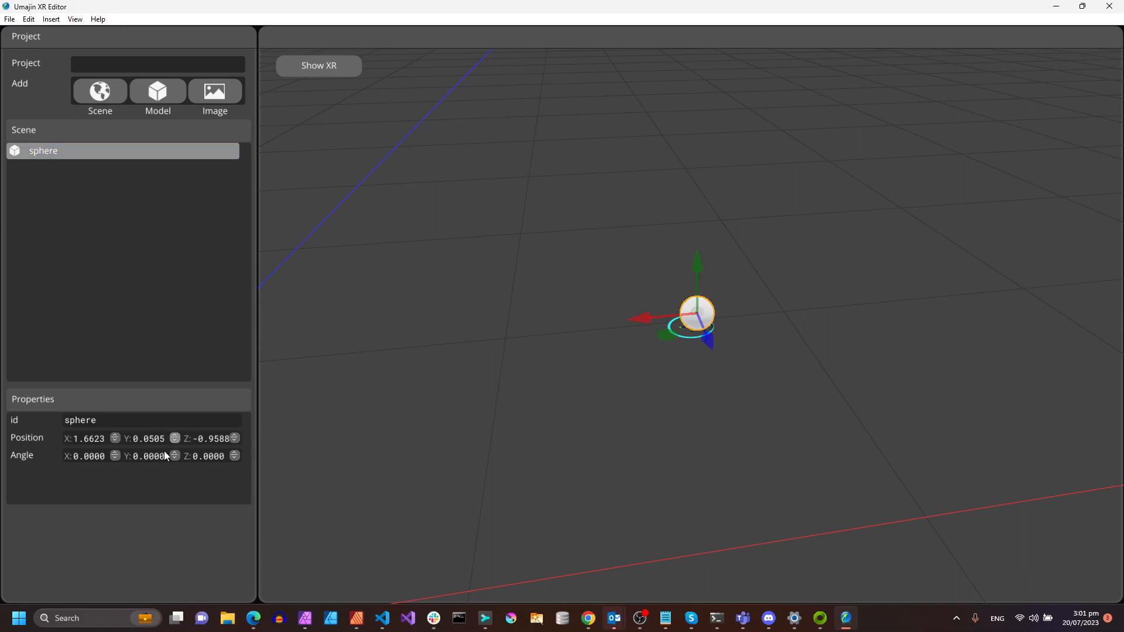
click(501, 335)
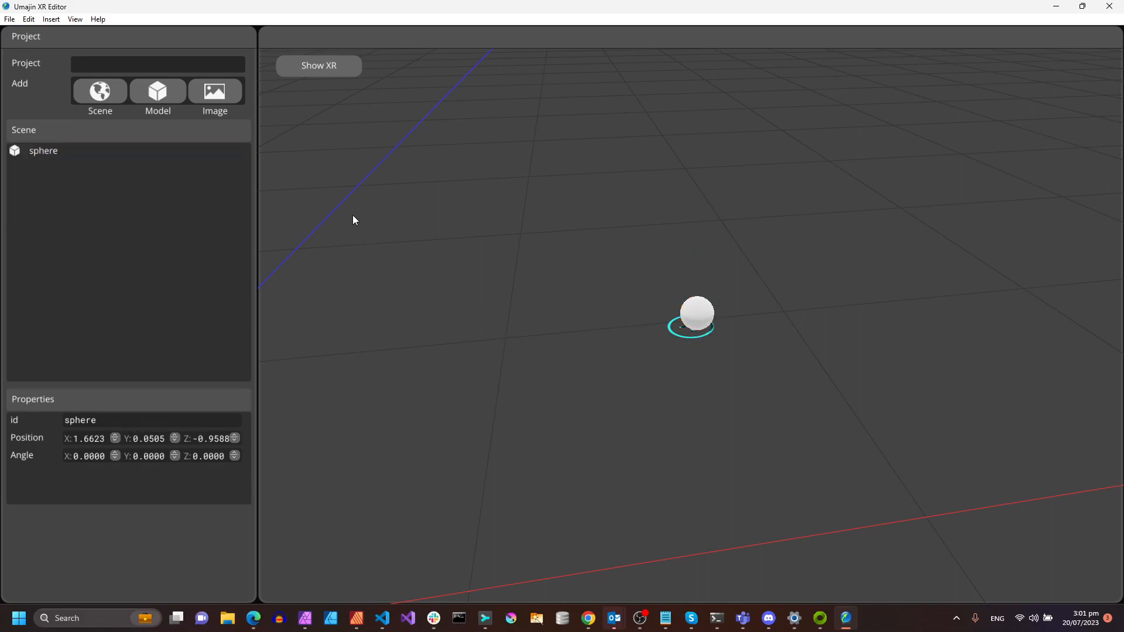
Step: Browse the commercial pack's conference, reception, seating, storage and table folders in the model library
click(151, 95)
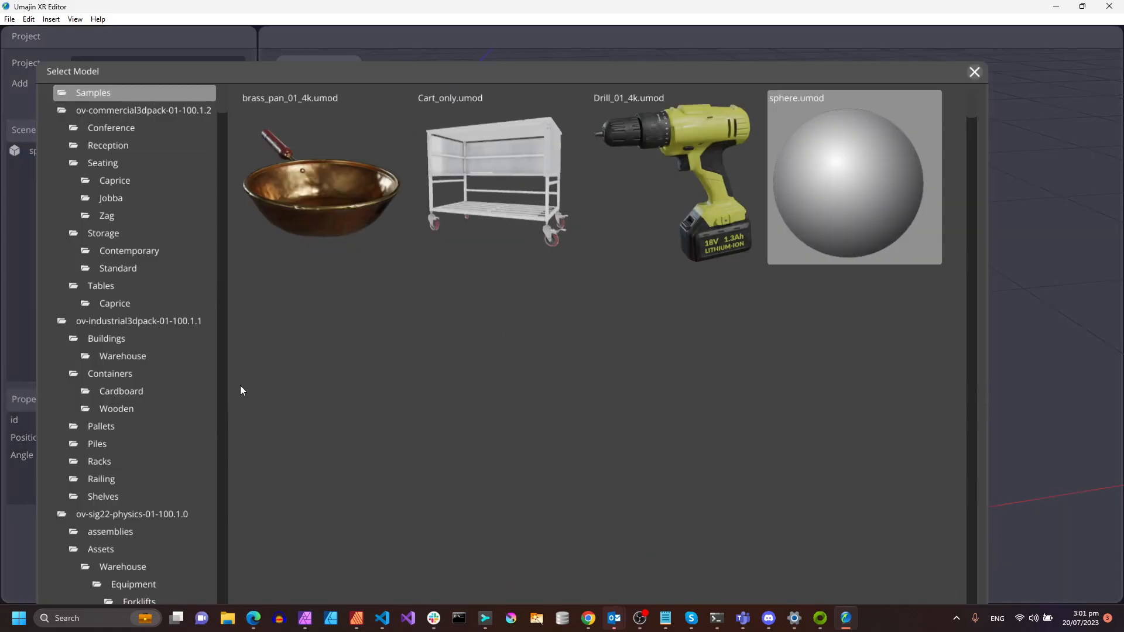
click(110, 113)
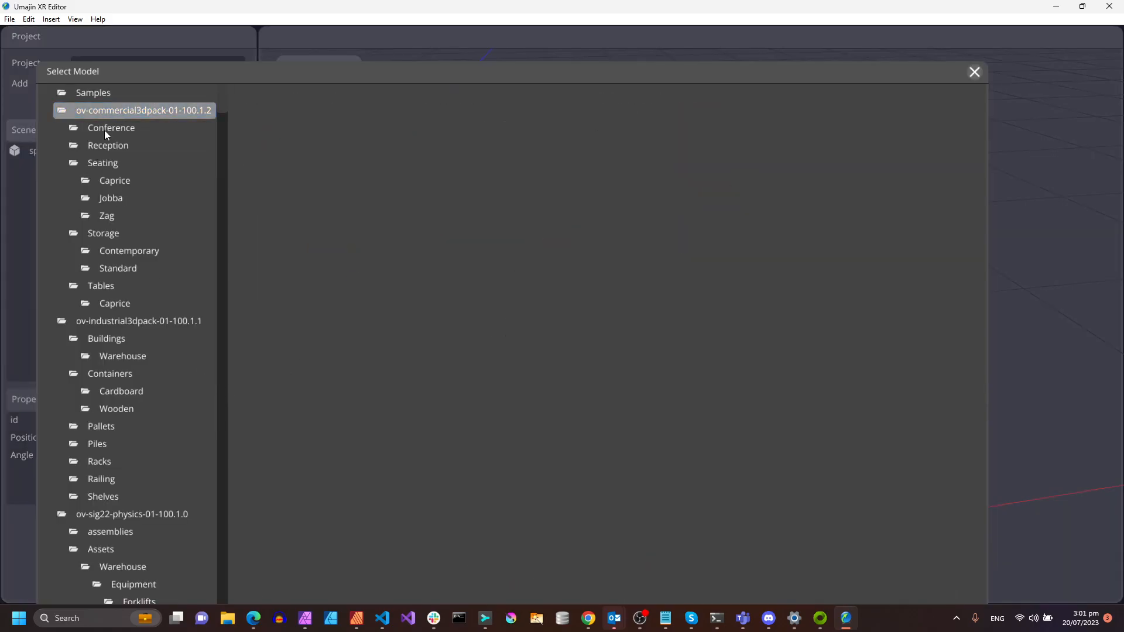
click(104, 130)
click(103, 145)
click(100, 163)
click(105, 197)
click(106, 217)
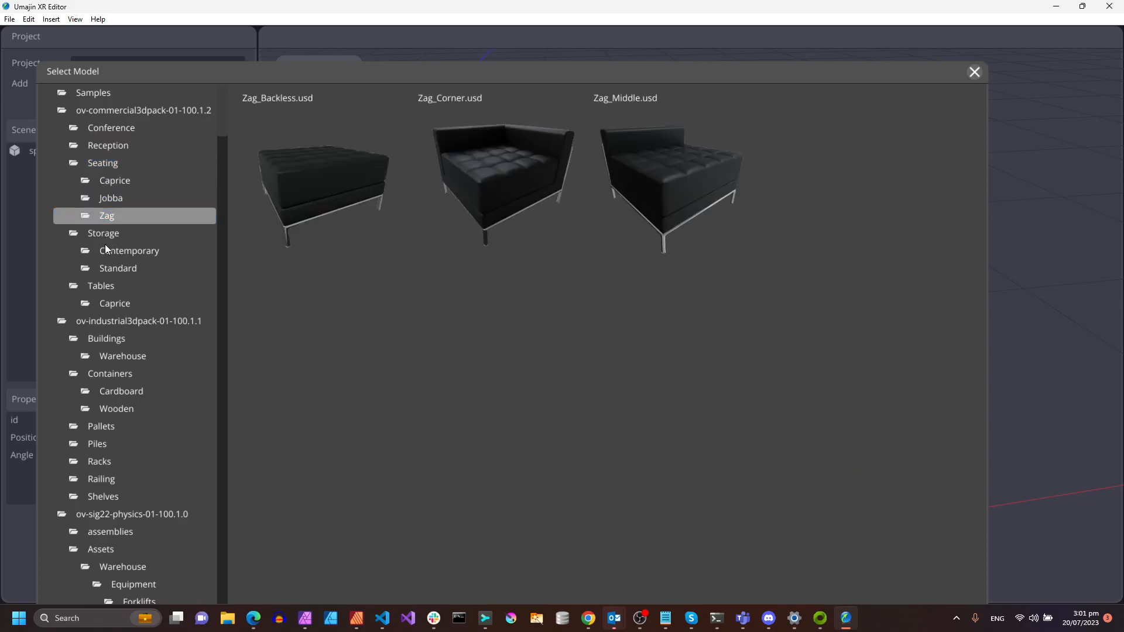
click(104, 250)
click(109, 285)
Step: Browse the industrial pack's building, cardboard container, pile and wooden container folders in the model library
click(110, 321)
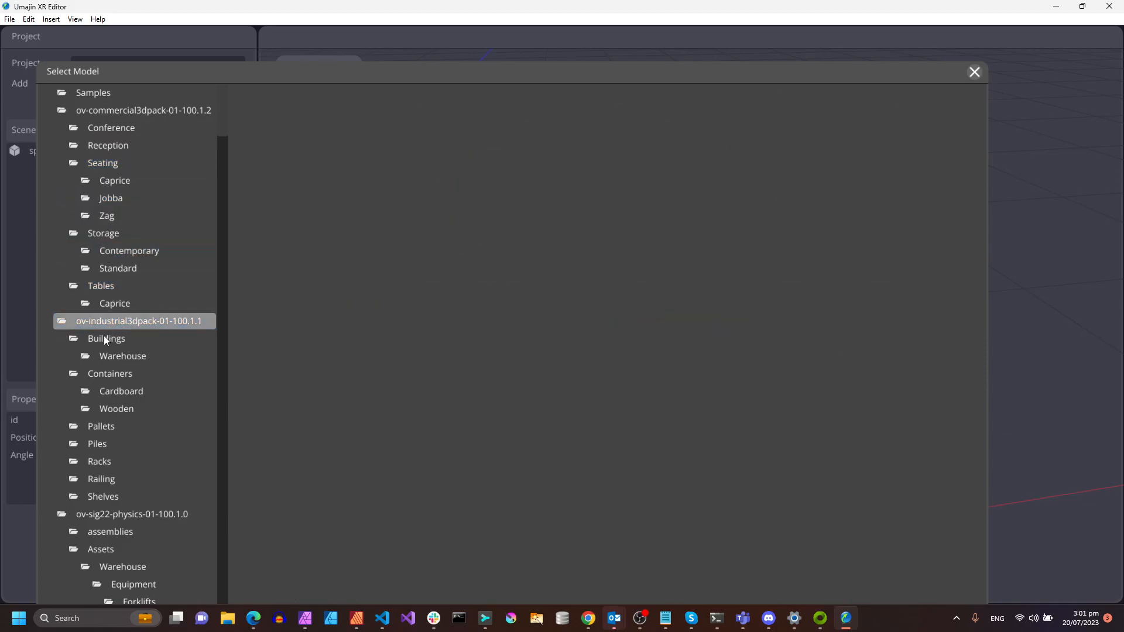
click(115, 339)
click(118, 357)
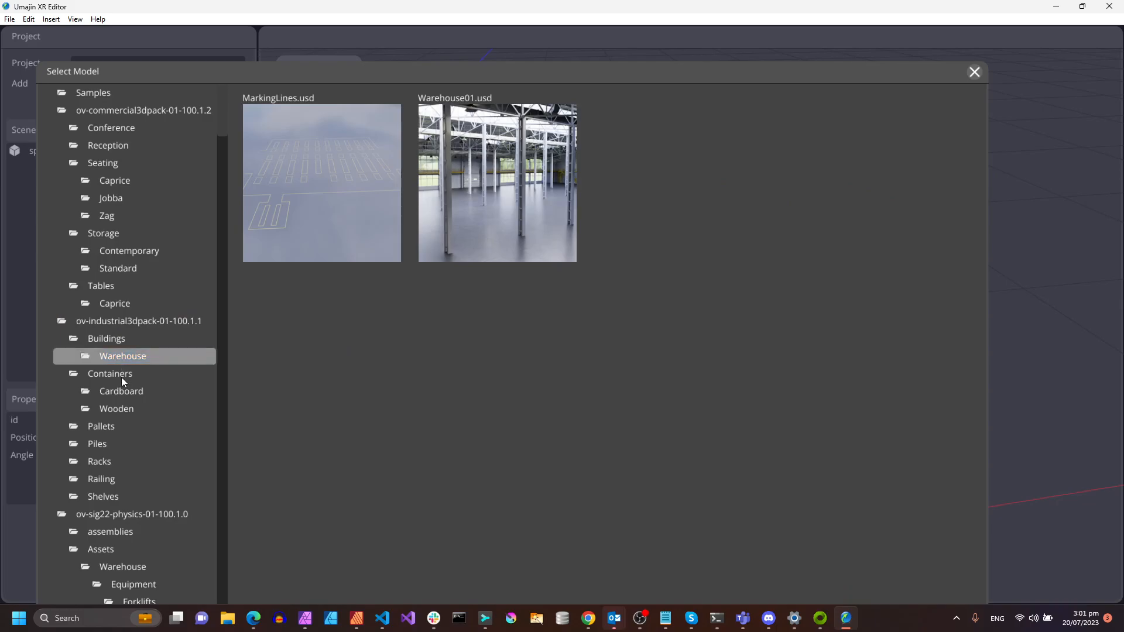
click(120, 376)
click(119, 392)
click(109, 443)
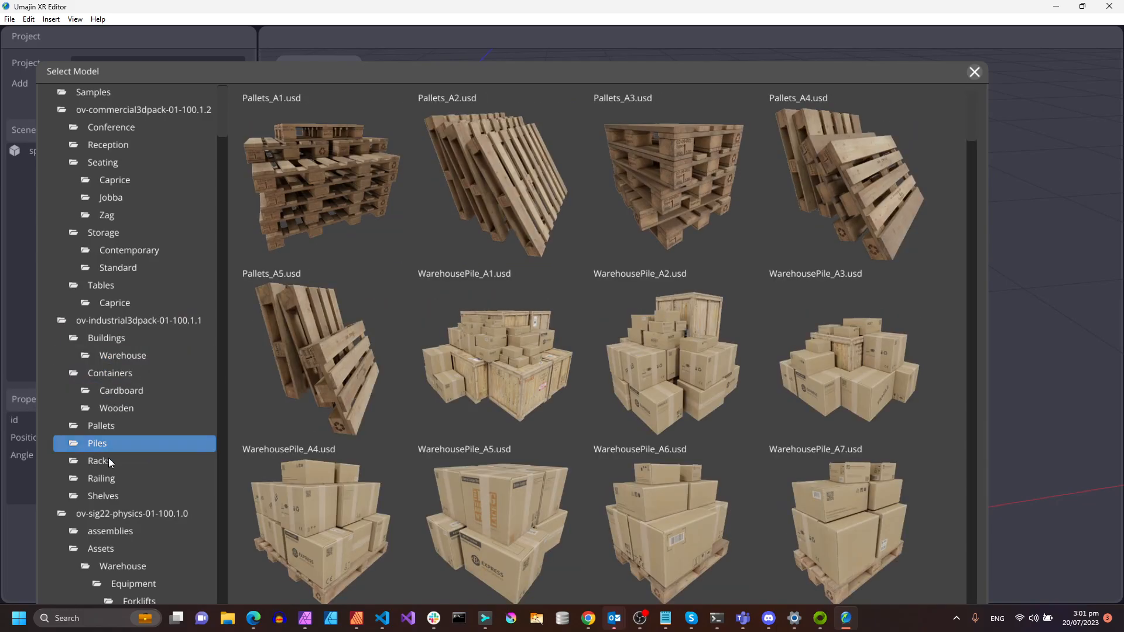
click(117, 410)
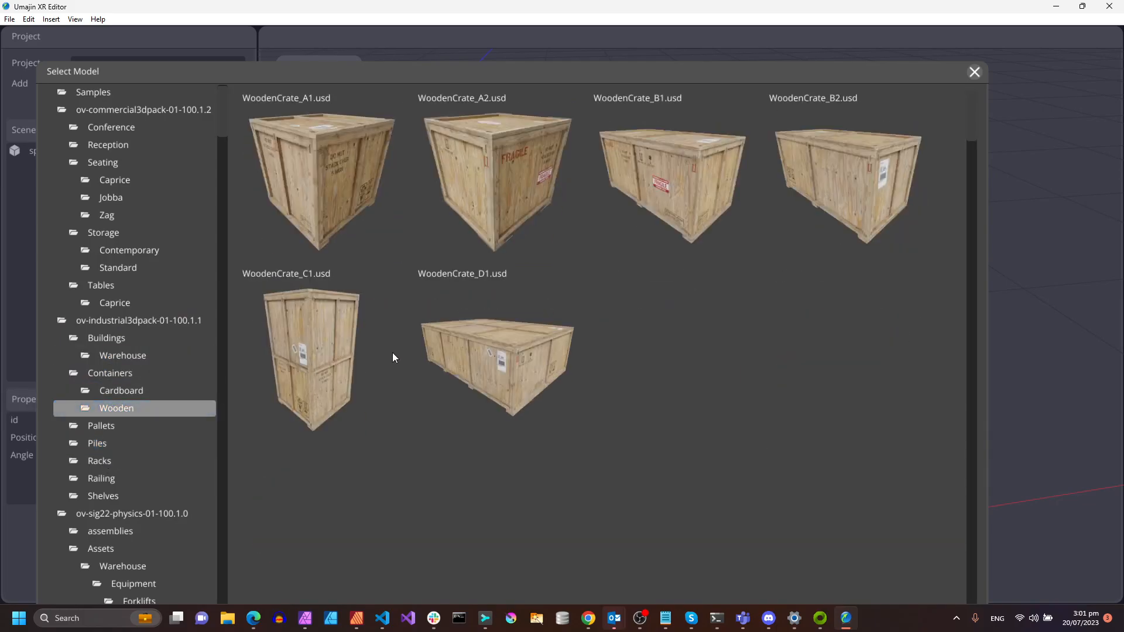
Step: Add the Cardbox_A2 cardboard box, move it to about X 2.30 and rotate it to a Y angle of about -63.9
click(167, 390)
double_click(501, 192)
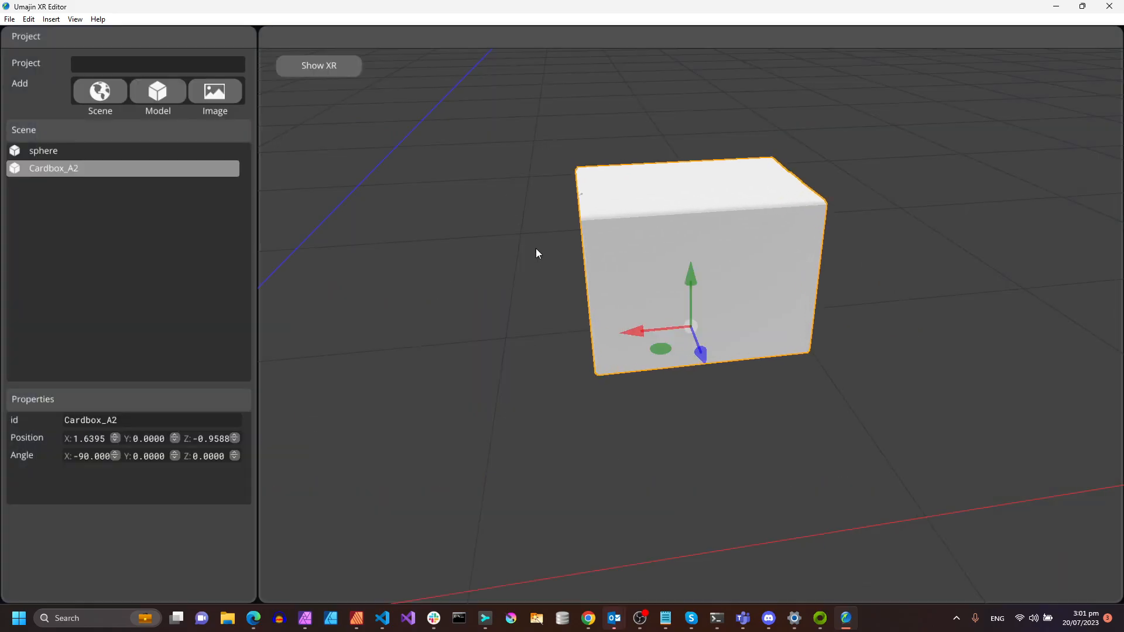
scroll(700, 355, up, 3)
middle_drag(778, 350, 515, 394)
drag(504, 375, 830, 384)
mouse_move(858, 426)
mouse_down()
mouse_move(791, 359)
mouse_move(916, 392)
mouse_move(808, 381)
mouse_move(817, 326)
mouse_move(894, 427)
mouse_move(901, 382)
mouse_move(865, 409)
mouse_move(856, 404)
mouse_up()
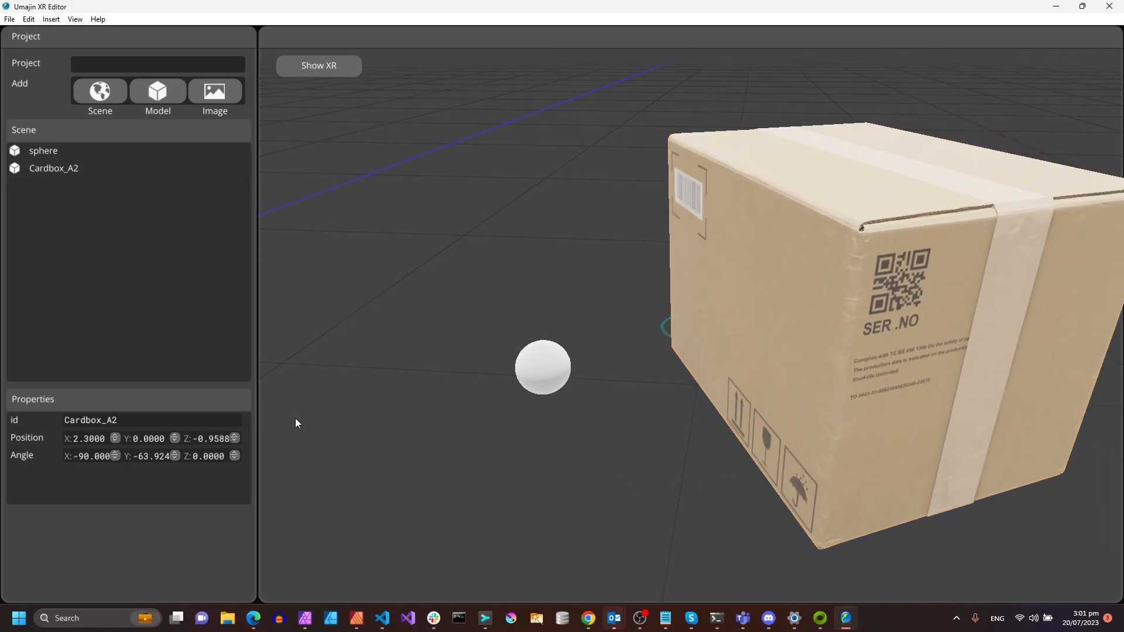
Step: Add the Pallet_C1 model at about X 2.69 and raise Cardbox_A2 onto it at about Y 0.21
click(157, 91)
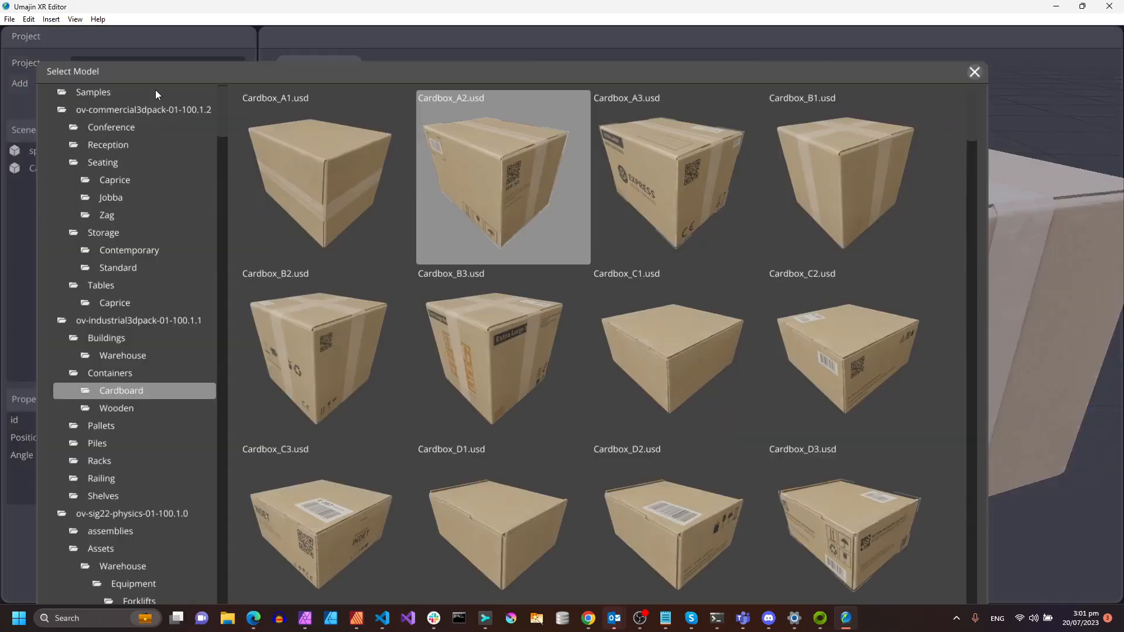
click(108, 430)
click(662, 182)
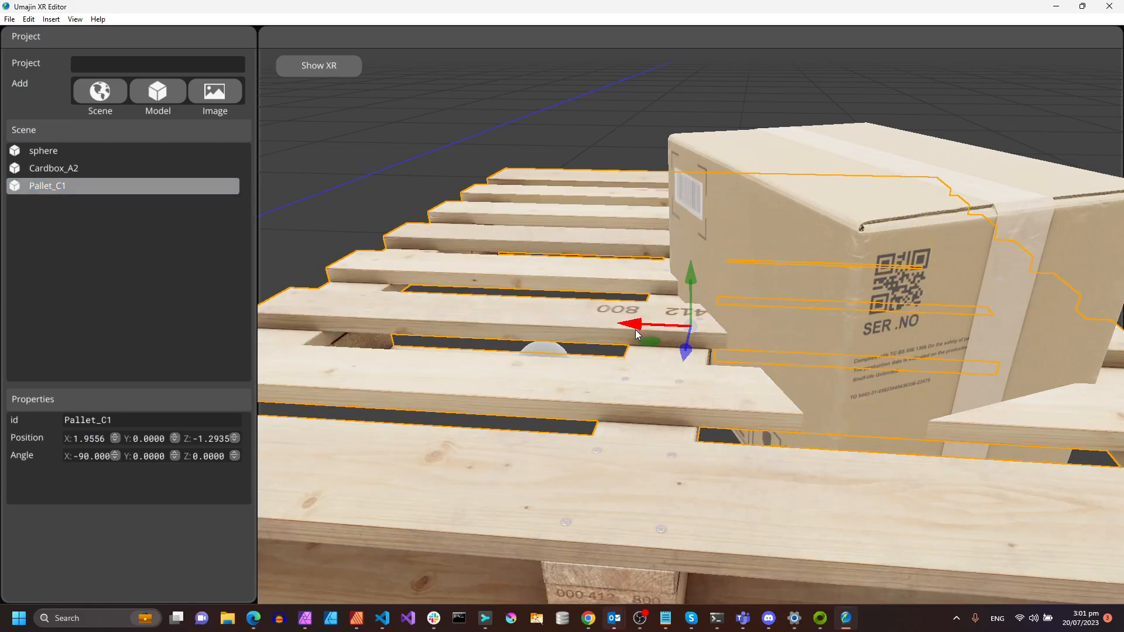
drag(650, 341, 916, 354)
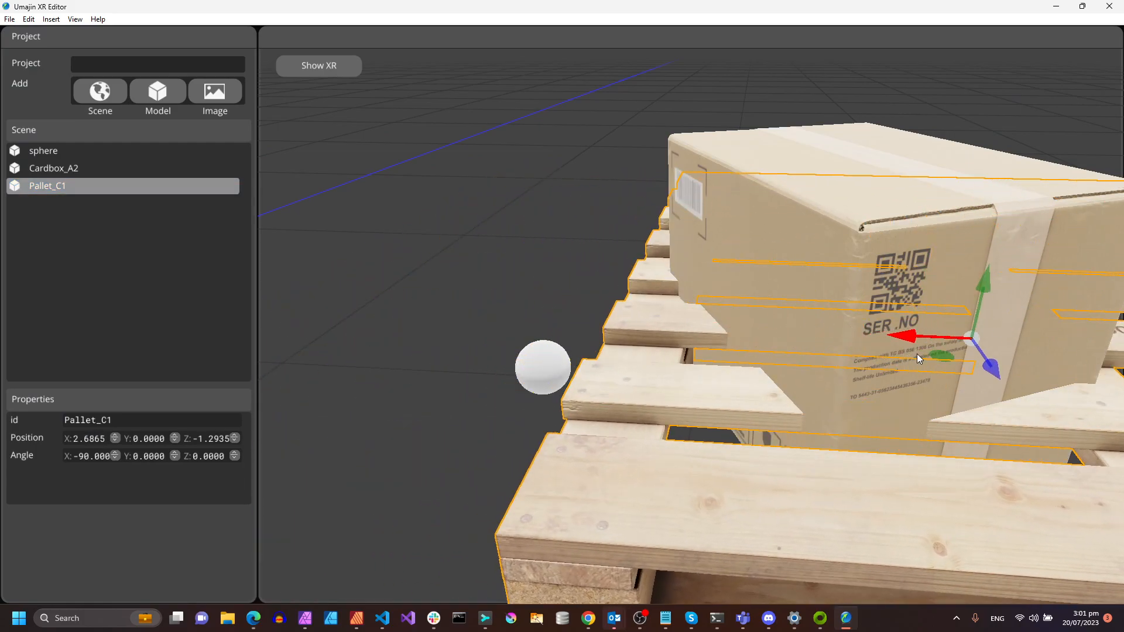
click(805, 250)
drag(827, 331, 852, 258)
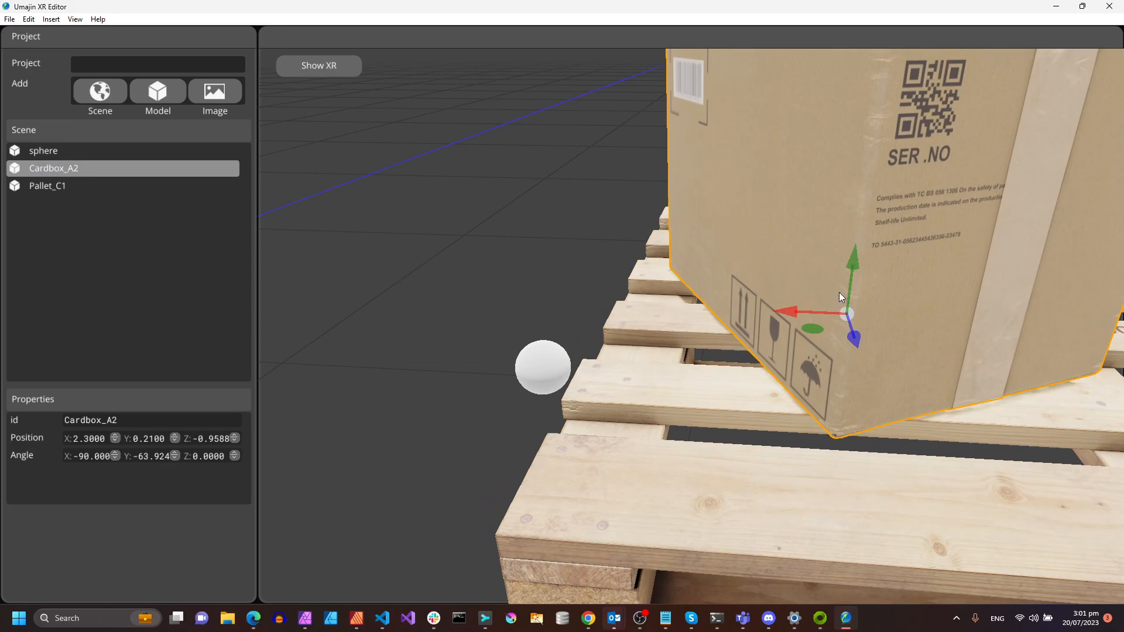
Step: Duplicate Cardbox_A2 and place the copy beside it on the pallet at about X 3.03 with a Y angle of about -82.5
key(ctrl+d)
drag(788, 313, 936, 339)
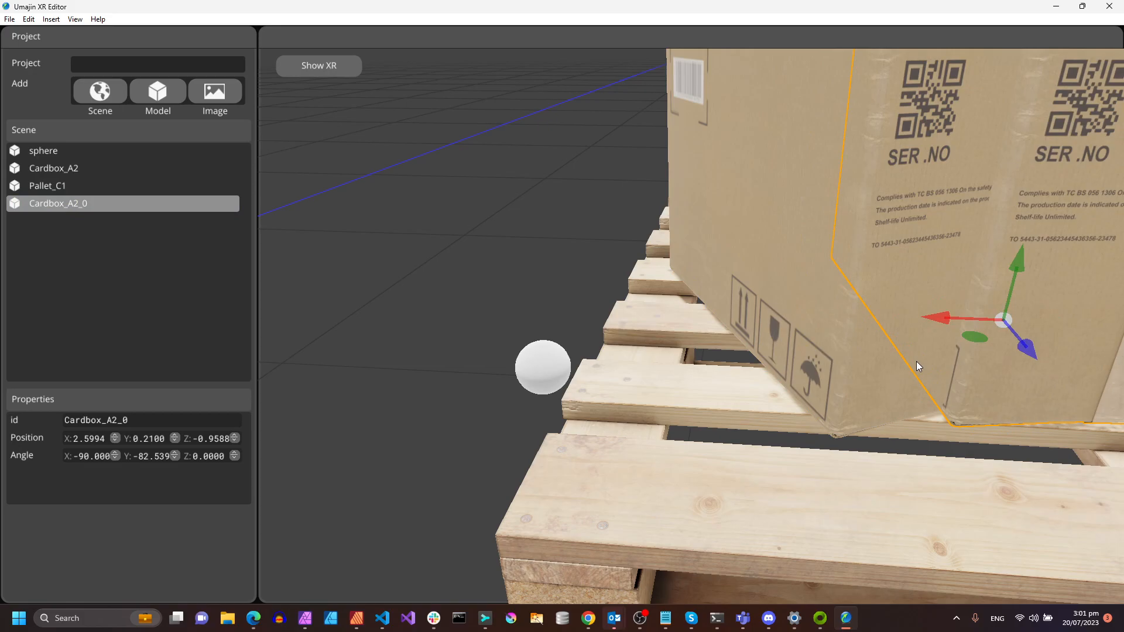
scroll(914, 360, down, 5)
drag(830, 320, 971, 319)
middle_drag(503, 372, 435, 405)
scroll(490, 396, up, 3)
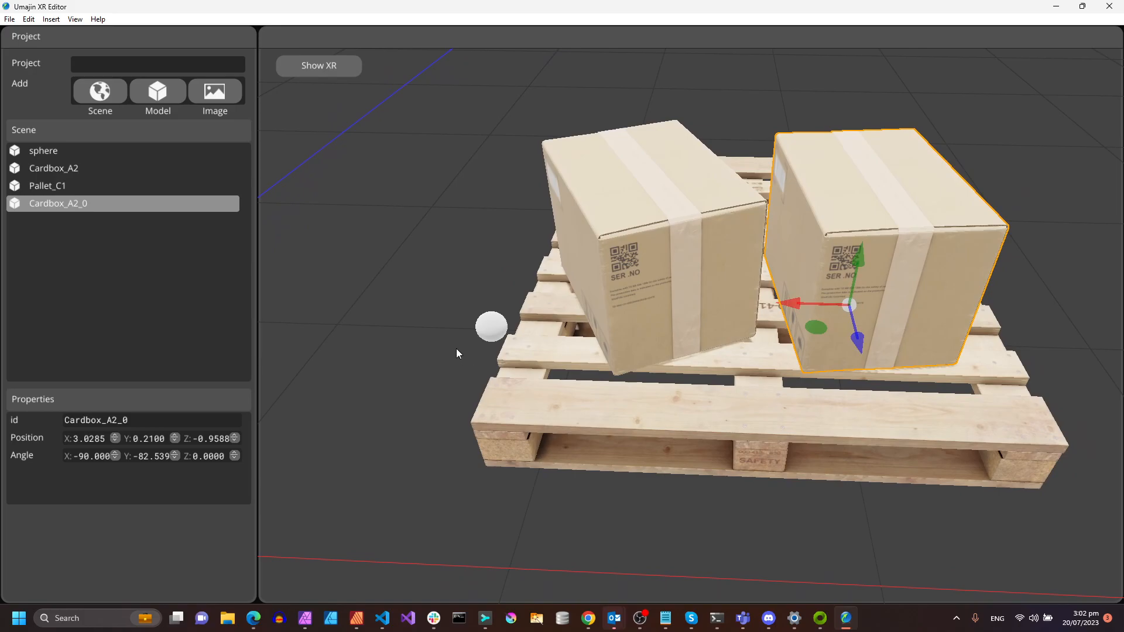
Step: Apply the empty_warehouse environment to the scene
click(100, 94)
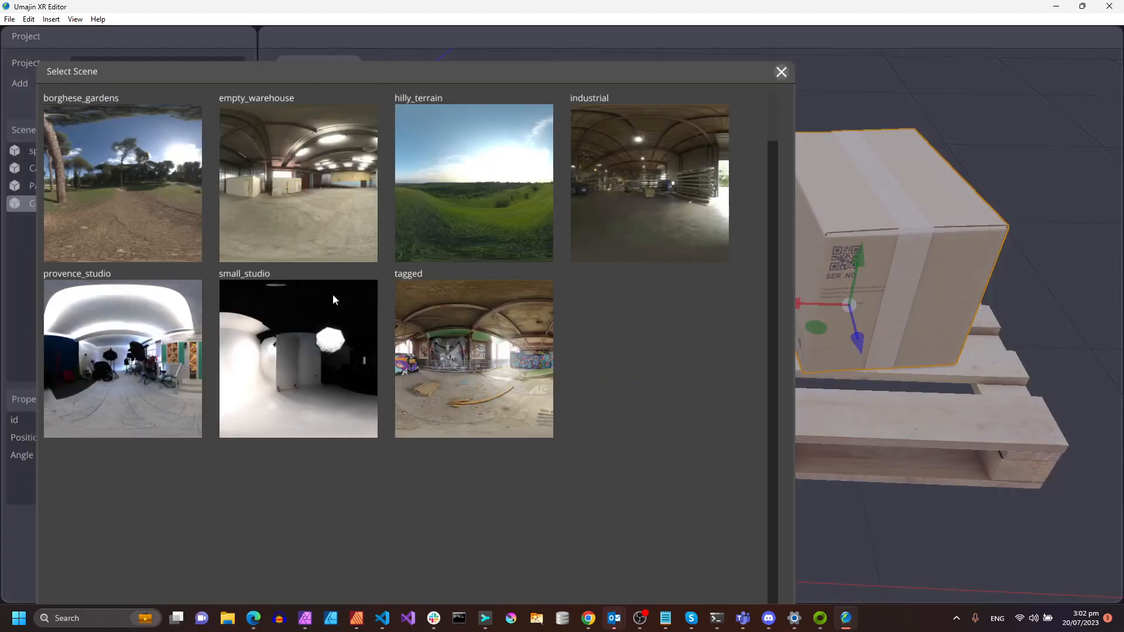
click(283, 215)
middle_drag(359, 351, 493, 272)
Step: Add the CornerRail_A1 model from the industrial pack's Railing folder and place it at about X 1.48, Z -1.76
click(172, 87)
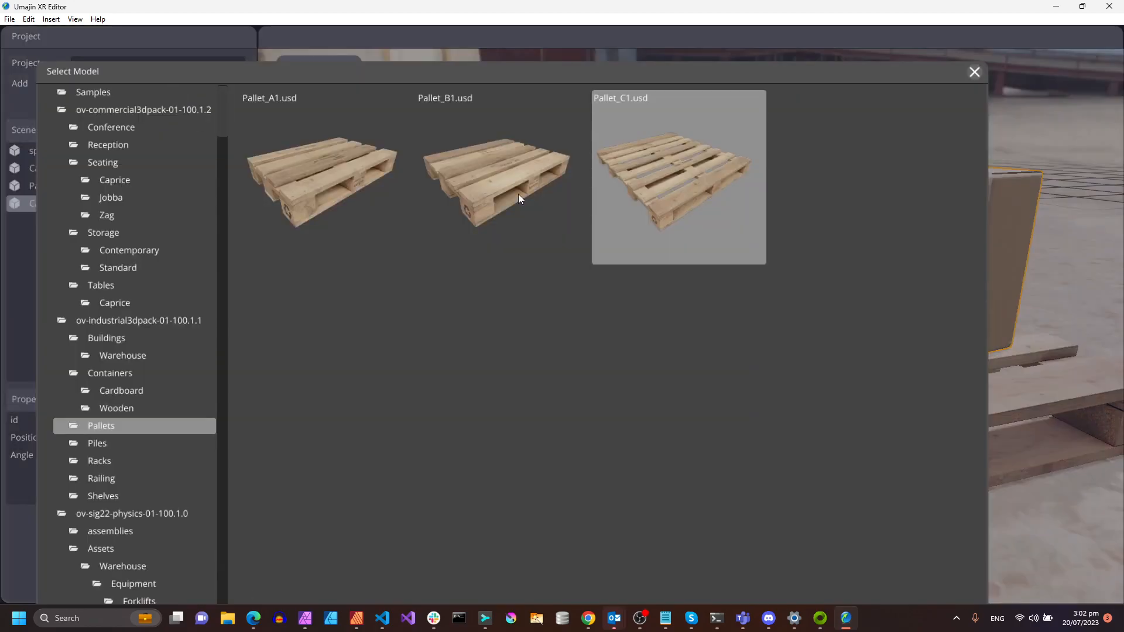
scroll(106, 484, down, 3)
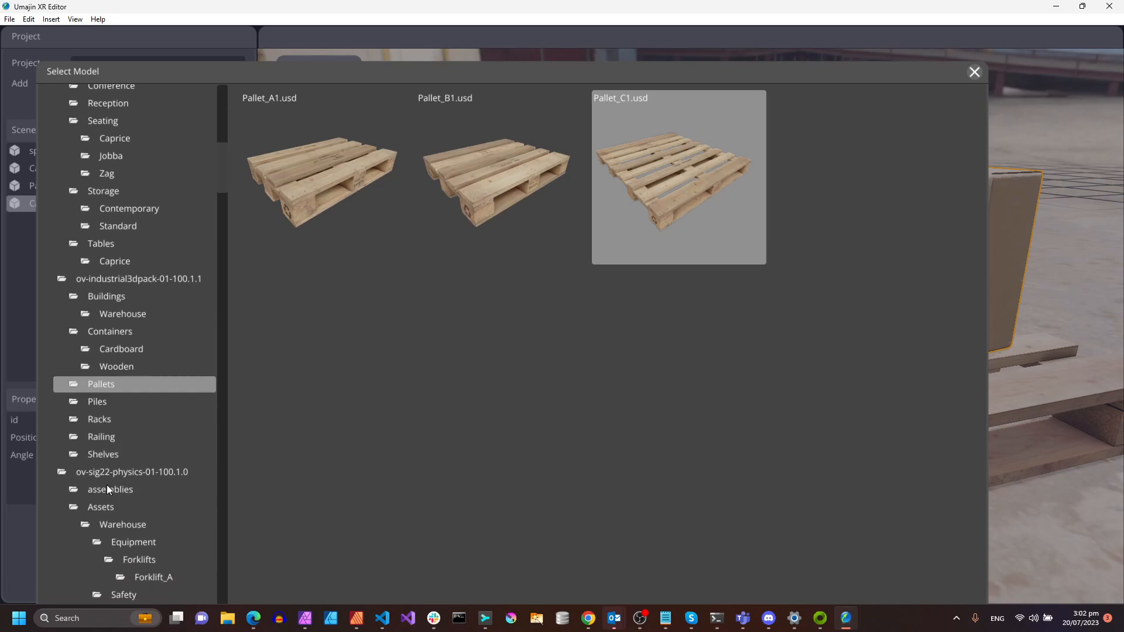
scroll(106, 484, down, 4)
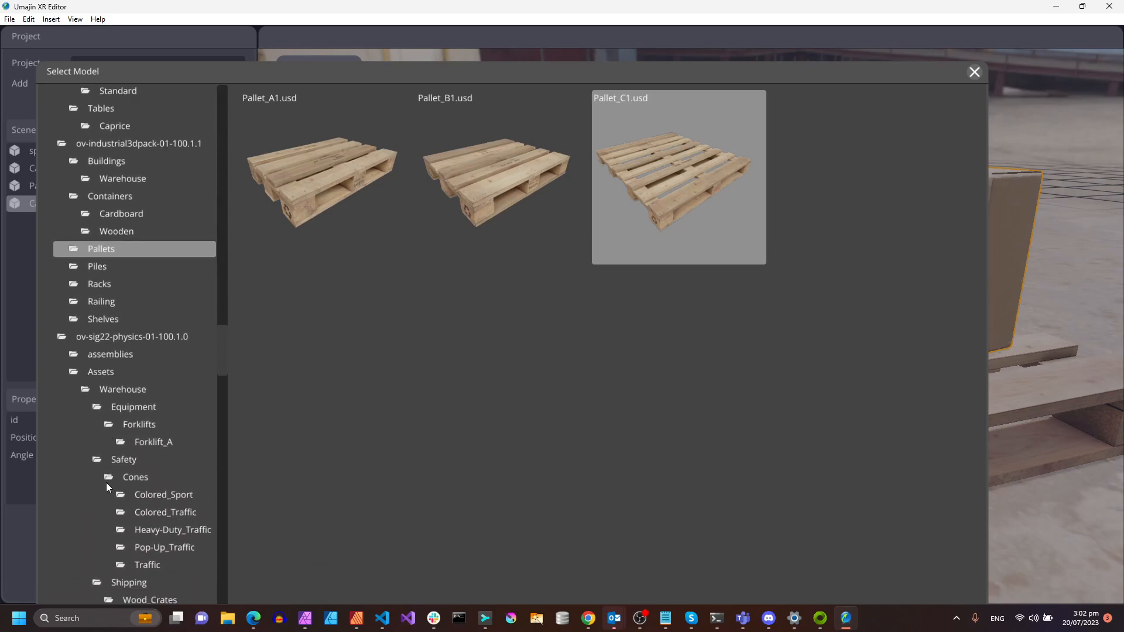
drag(228, 420, 257, 280)
click(96, 337)
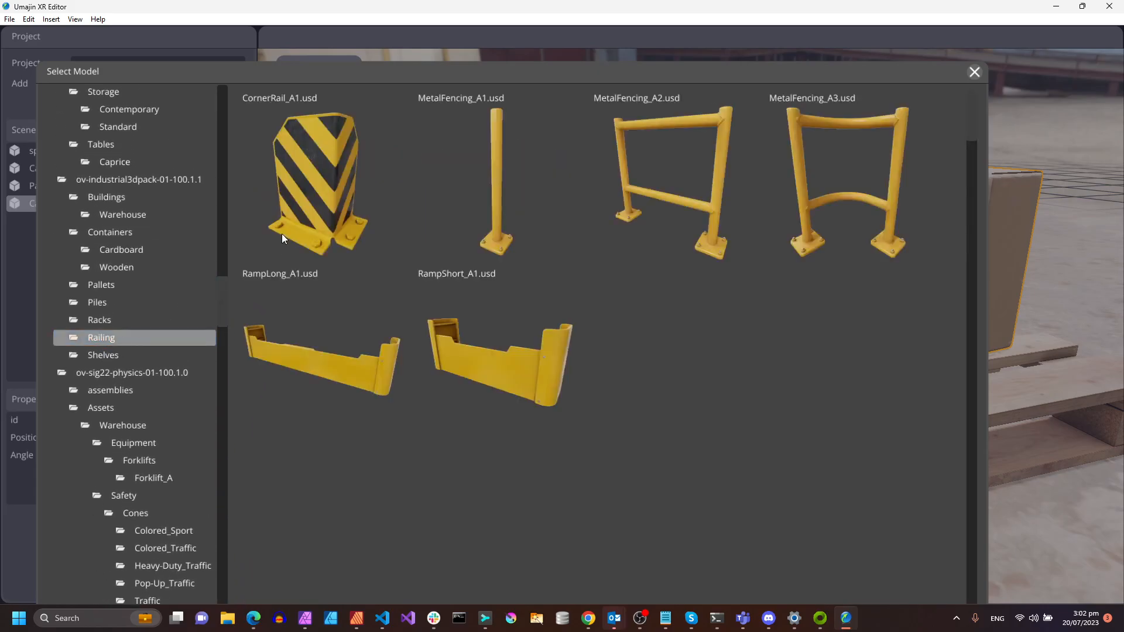
click(325, 182)
drag(638, 332, 341, 342)
key(w)
right_drag(375, 417, 724, 440)
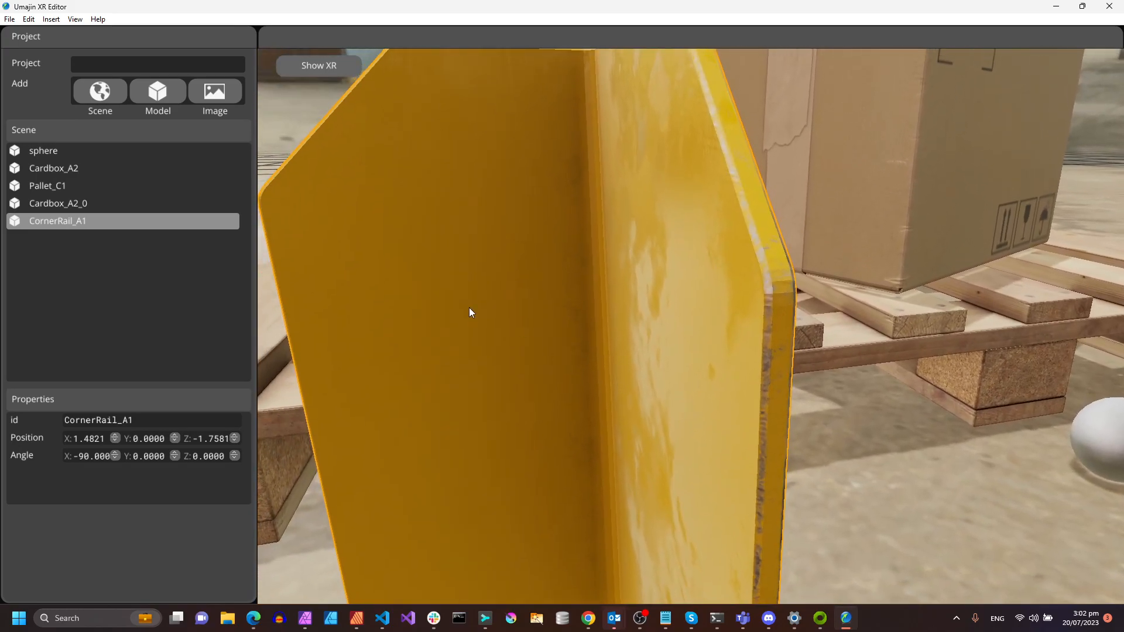
Step: Switch the scene's environment to hilly_terrain
click(104, 97)
click(484, 207)
right_drag(680, 330, 536, 274)
right_drag(762, 351, 658, 467)
click(659, 467)
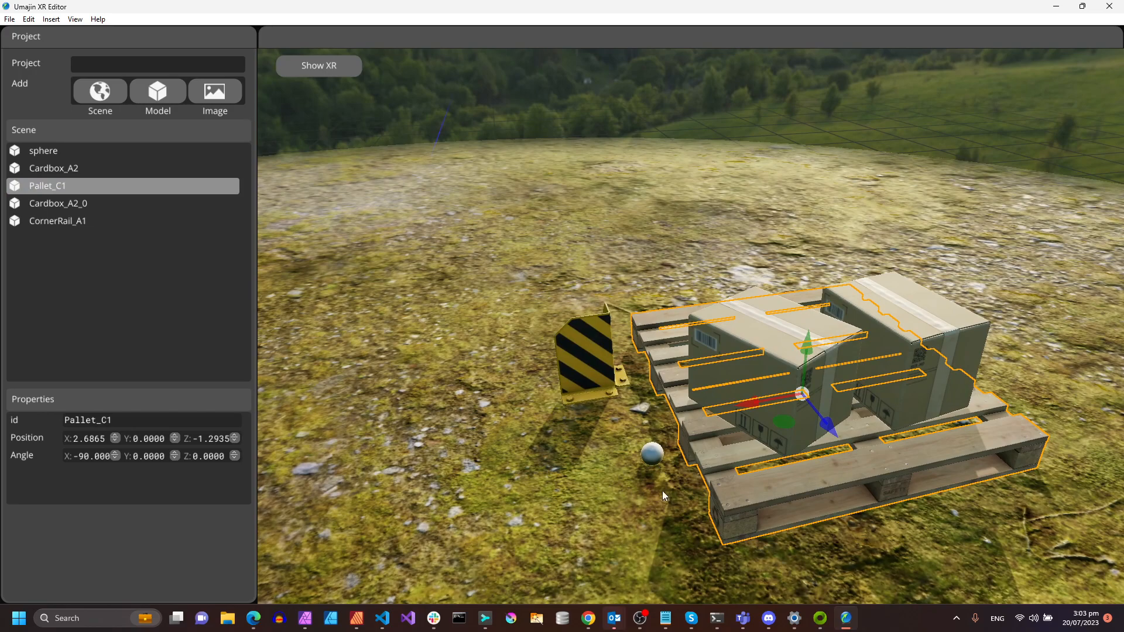
click(670, 504)
click(750, 416)
right_drag(899, 539, 961, 553)
right_drag(855, 525, 866, 529)
right_drag(767, 521, 740, 532)
click(482, 430)
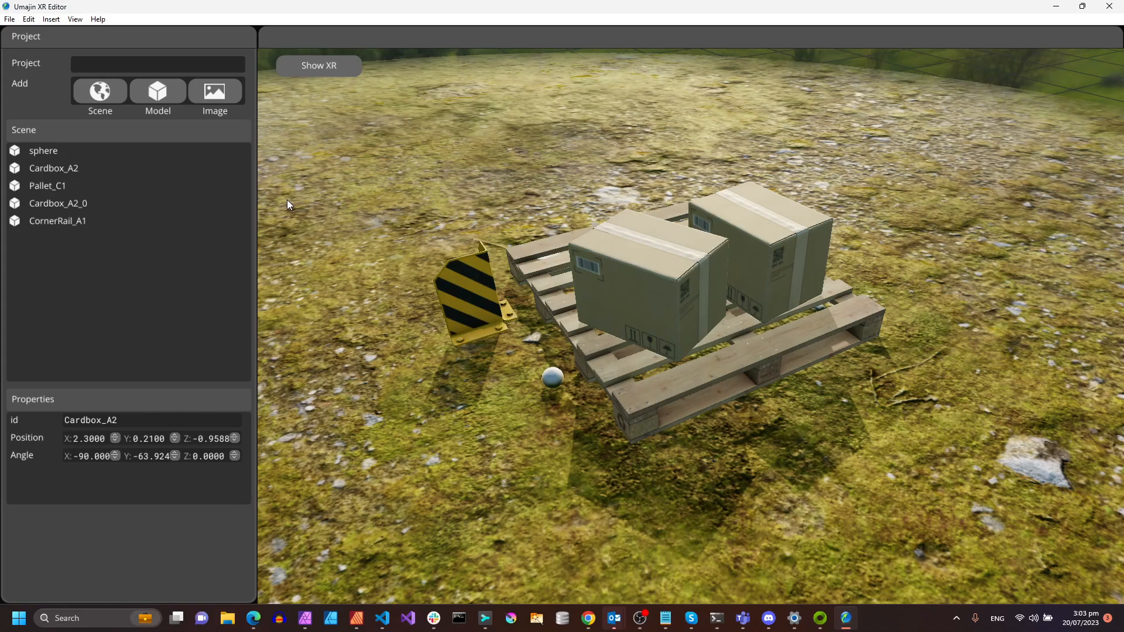
Step: Add the green hand_generic icon image and place it beside the boxes at about X 3.96, Y 0.60 with a Y angle of about -53.2
click(207, 92)
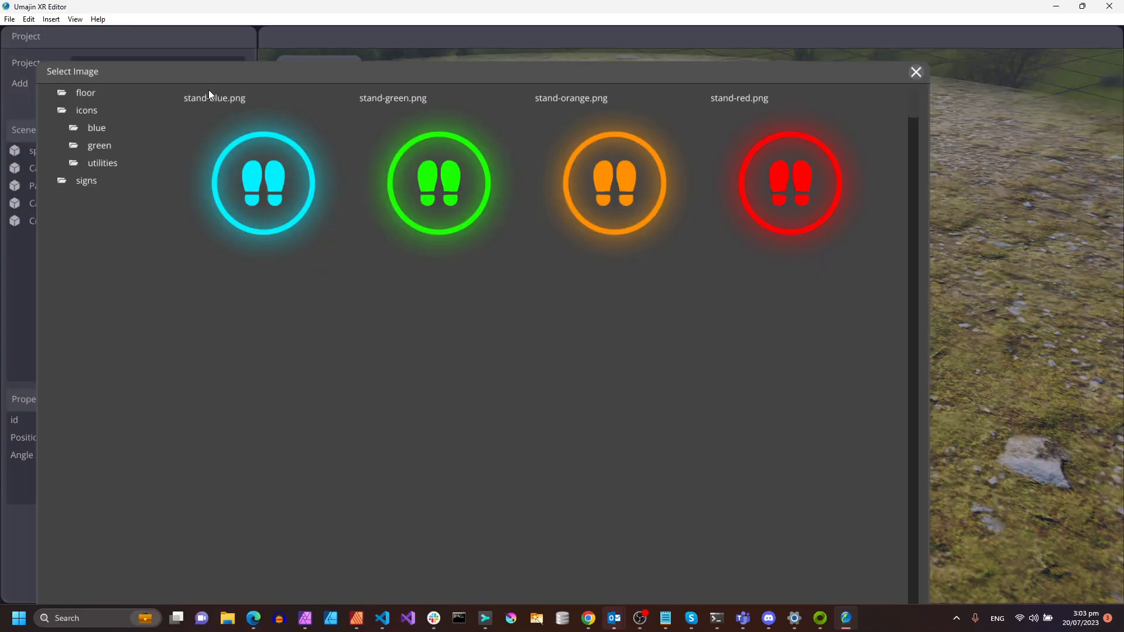
click(100, 147)
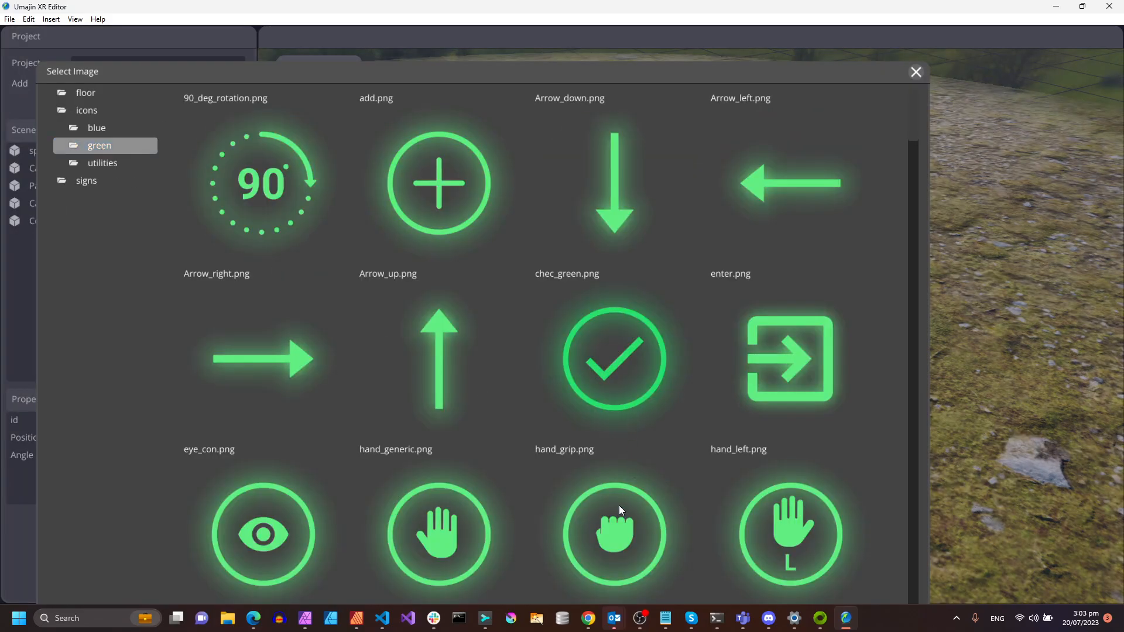
click(452, 531)
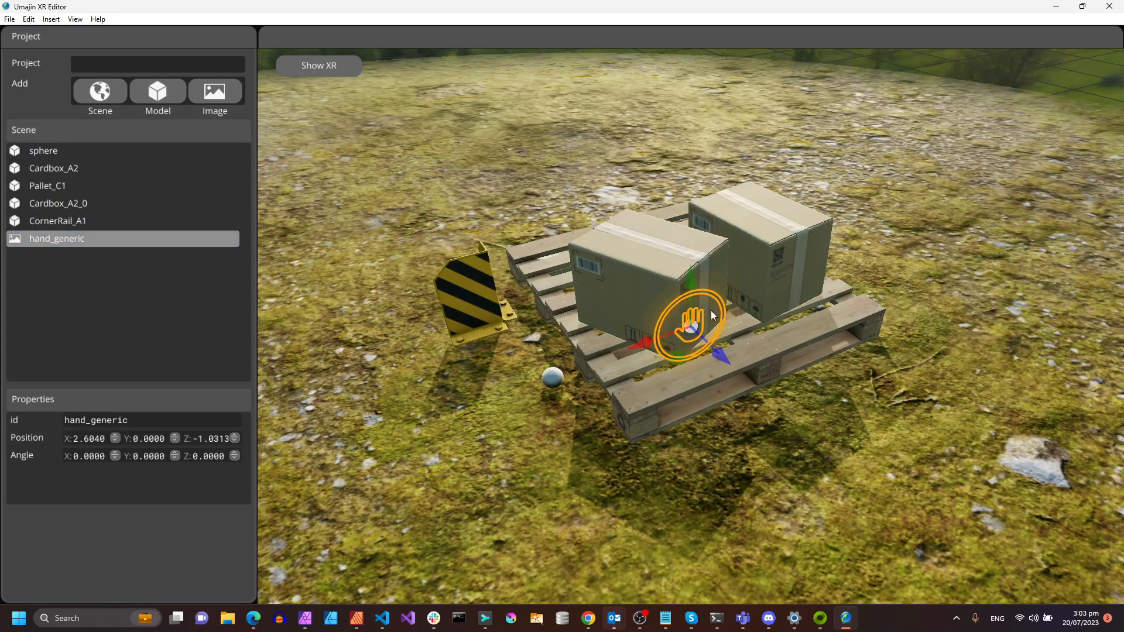
drag(692, 286, 892, 130)
click(925, 272)
key(w)
key(d)
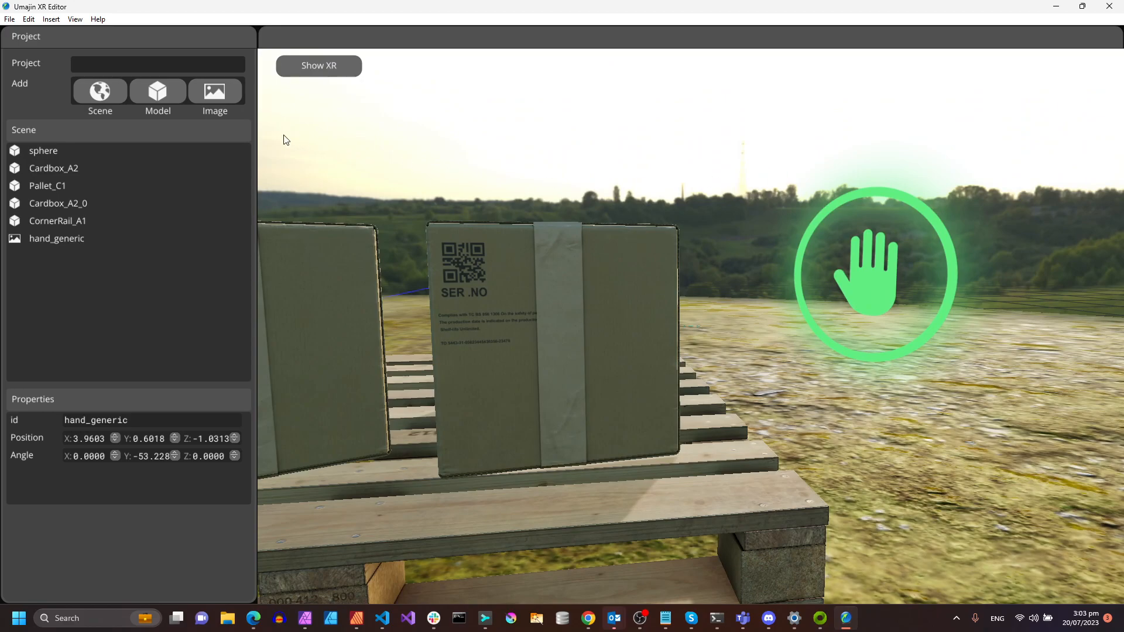
Step: Add the green hand_left icon image and raise it to about Y 1.27
click(220, 87)
scroll(687, 420, down, 1)
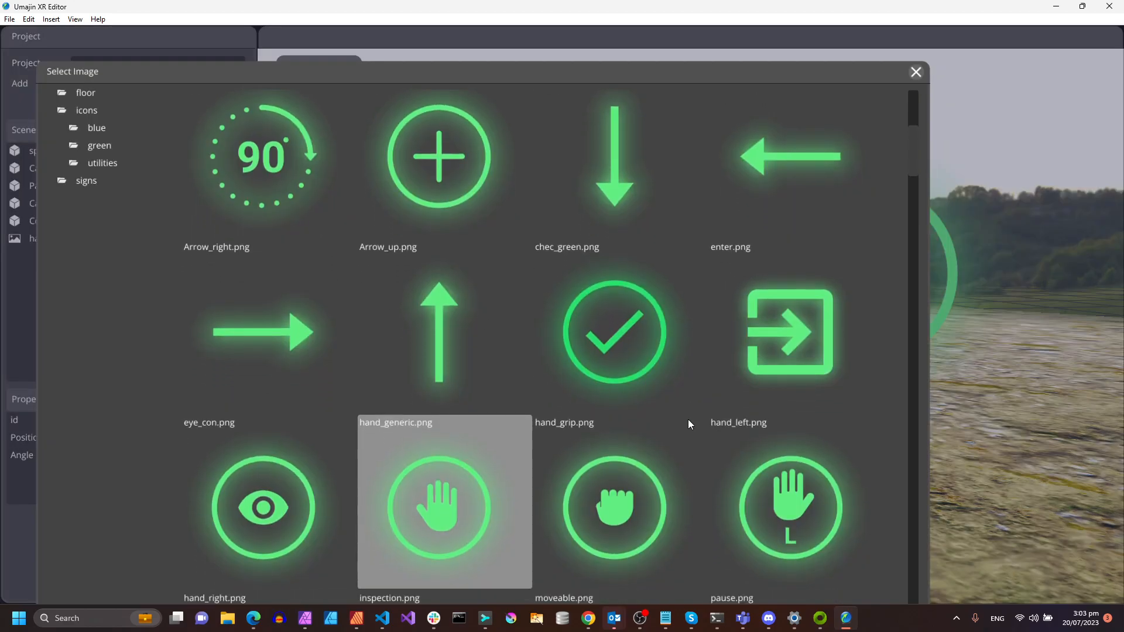
click(786, 479)
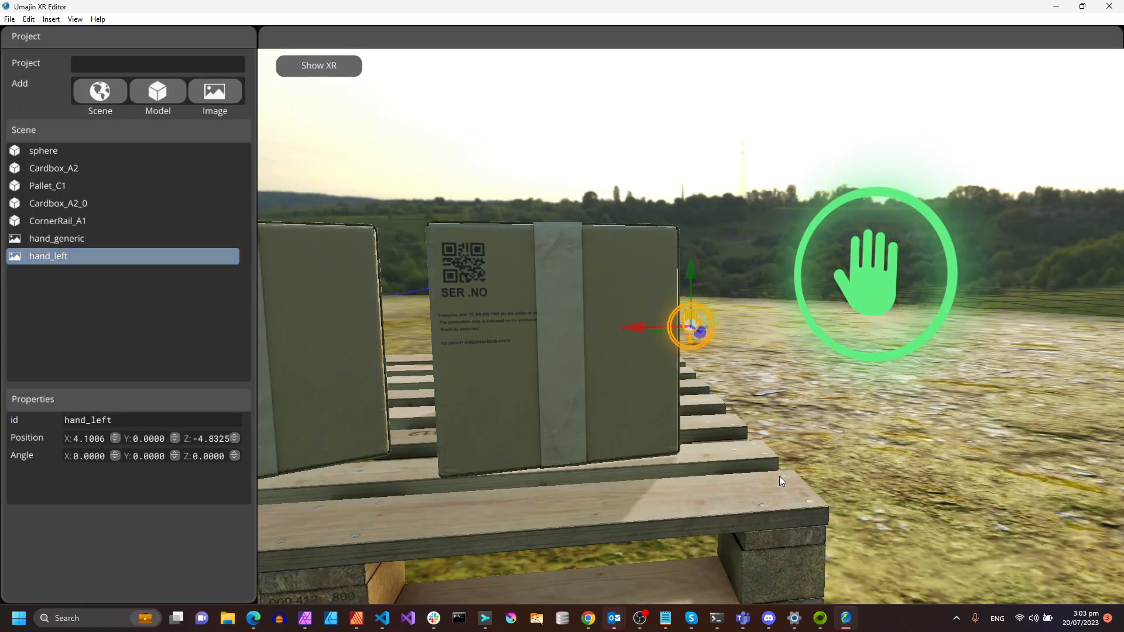
drag(693, 264, 696, 130)
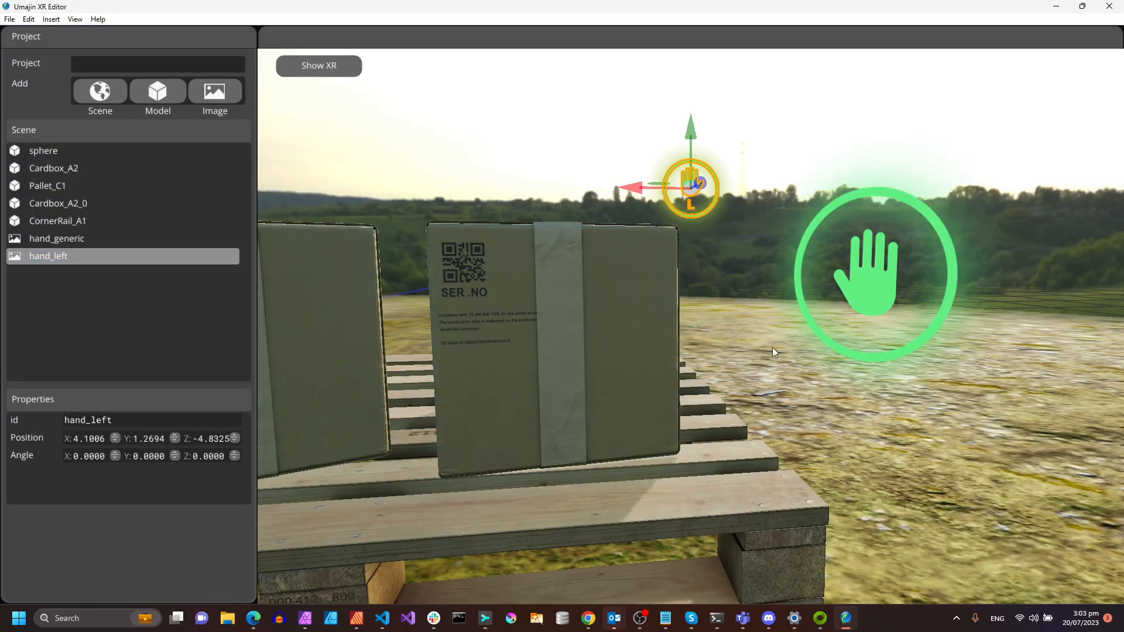
scroll(813, 441, down, 5)
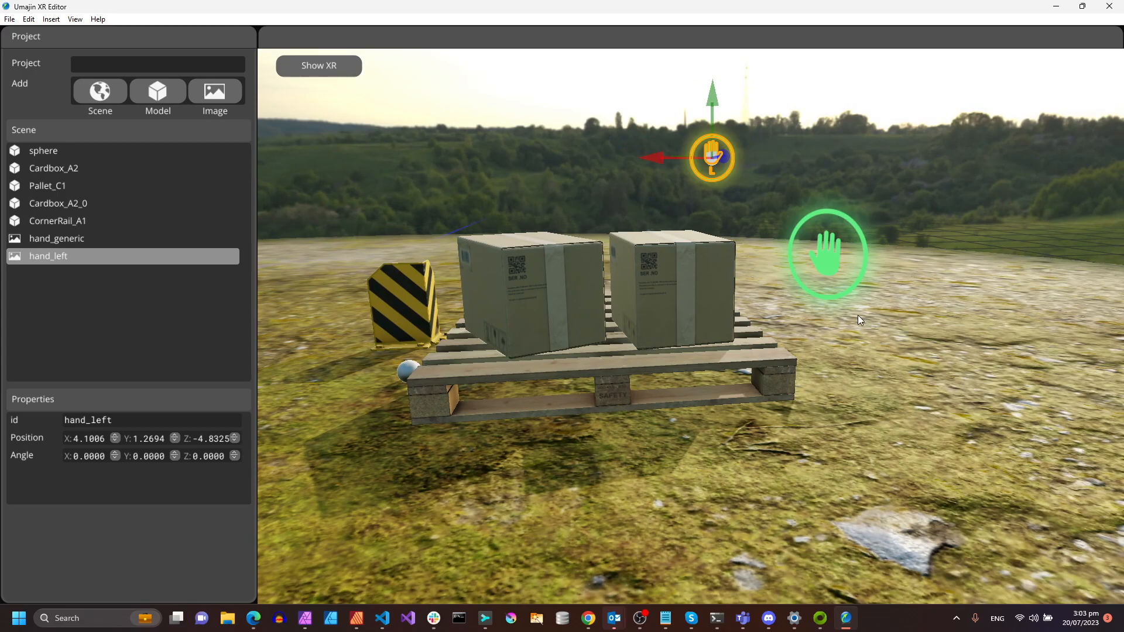
right_drag(733, 444, 822, 464)
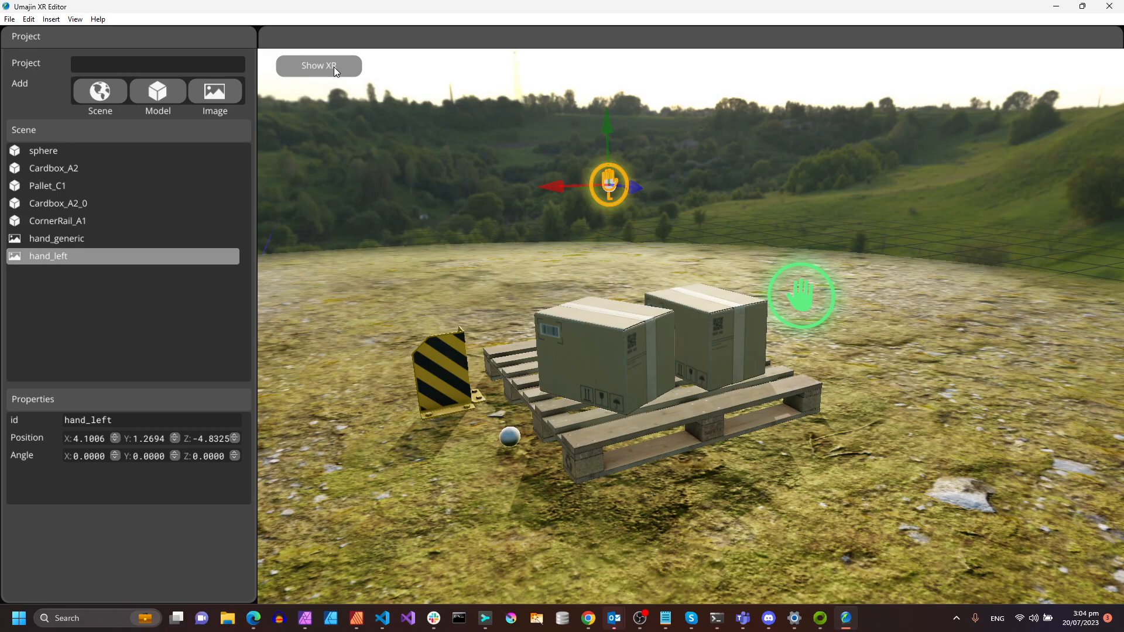
Step: Move the Cardbox_A2 box along the pallet to about X 2.20
click(619, 360)
drag(539, 411, 546, 405)
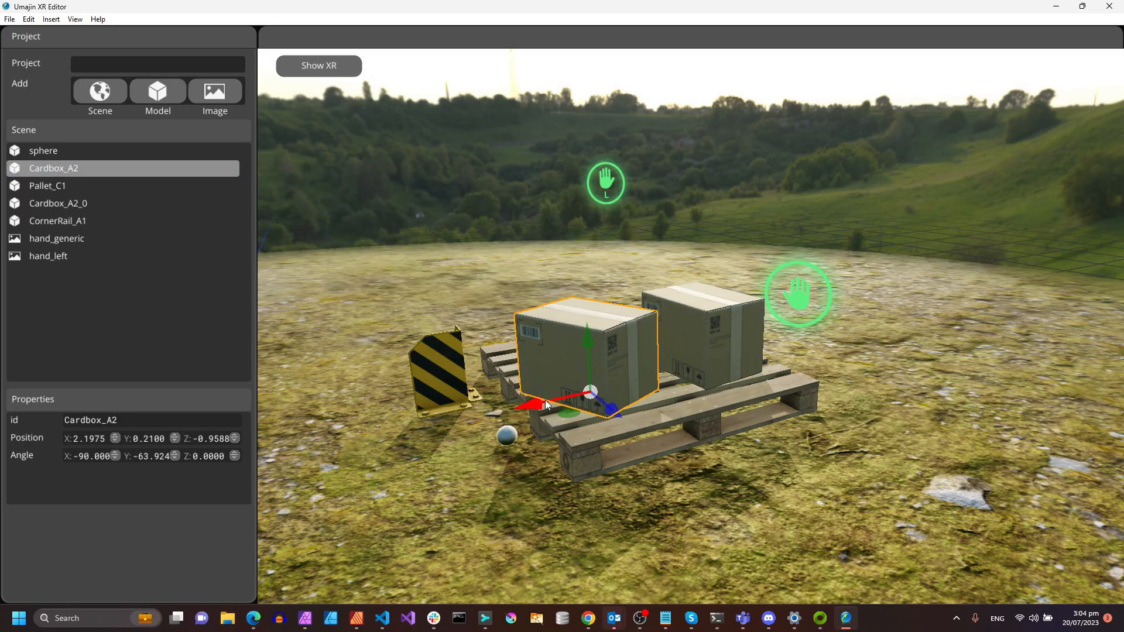